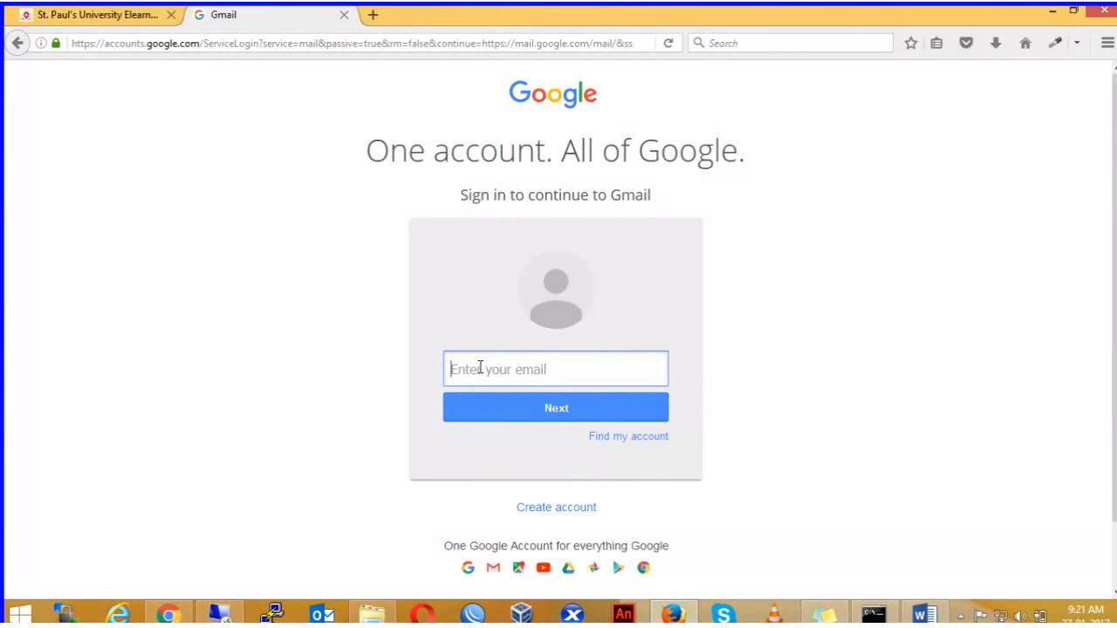
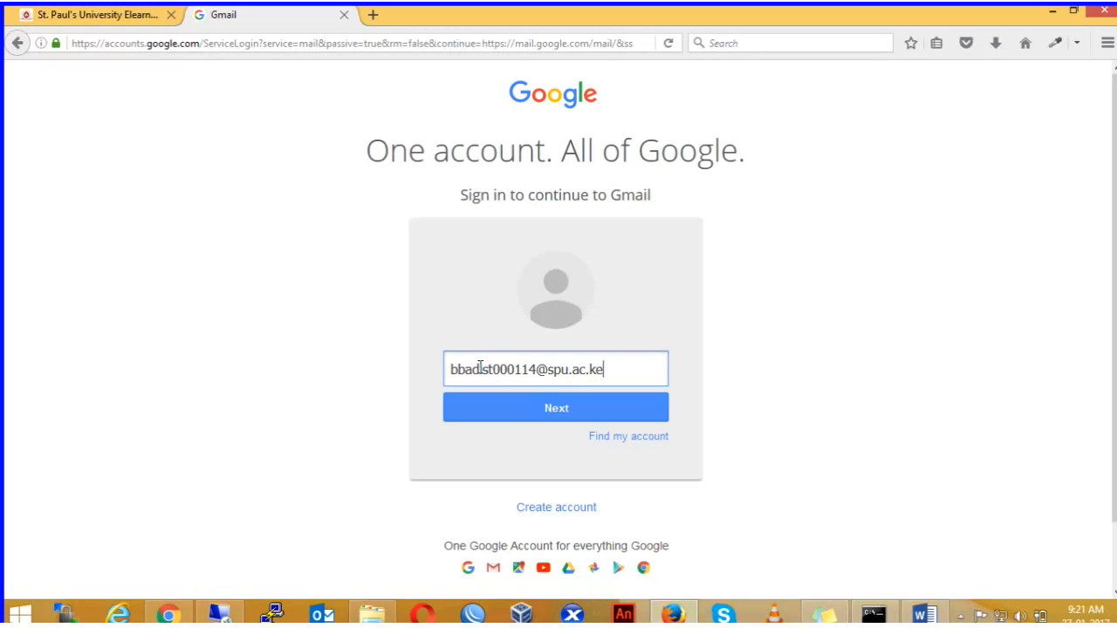
Step: Enter the SPU staff email address, correct it to the right account, and continue
click(508, 400)
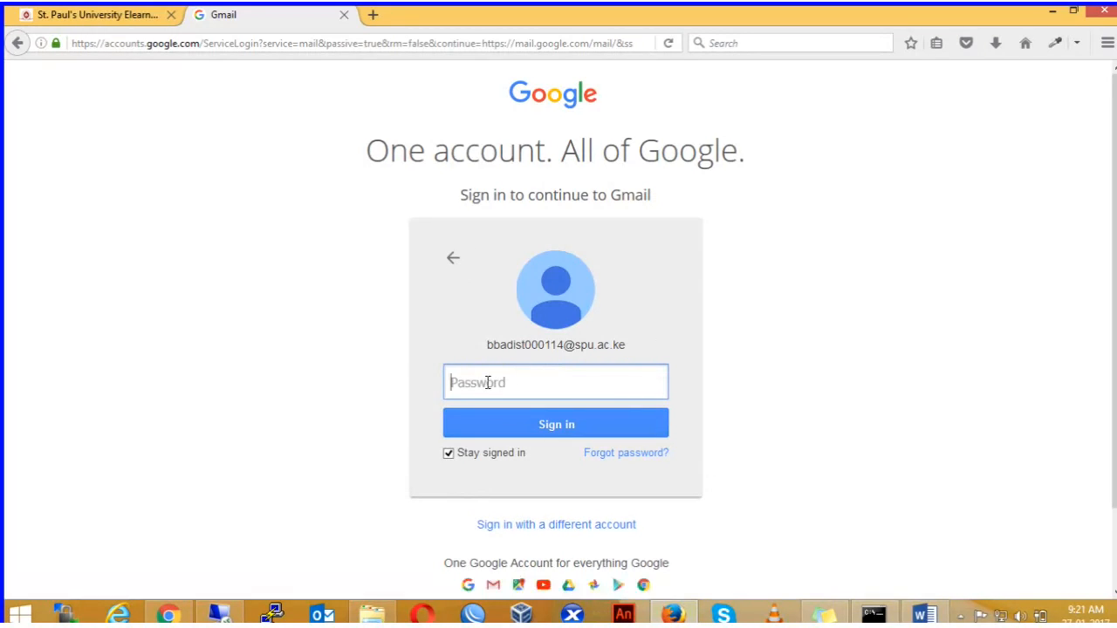
click(454, 262)
key(ctrl+a)
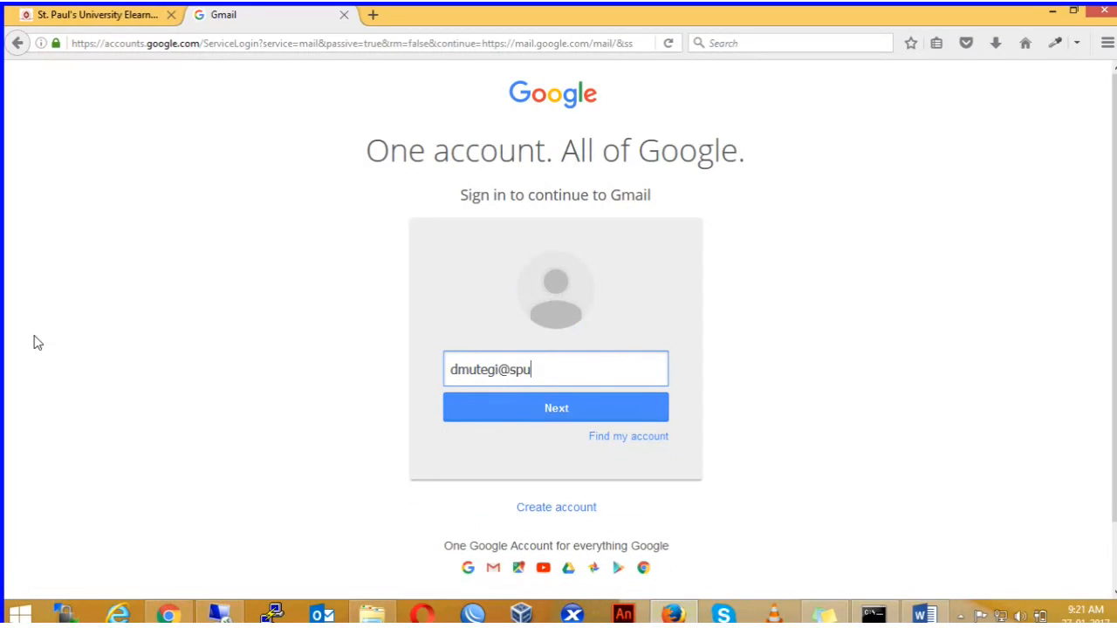
click(544, 410)
Step: Enter the account password to sign in, then dismiss the browser's save-login offer
text(••••••••••••••)
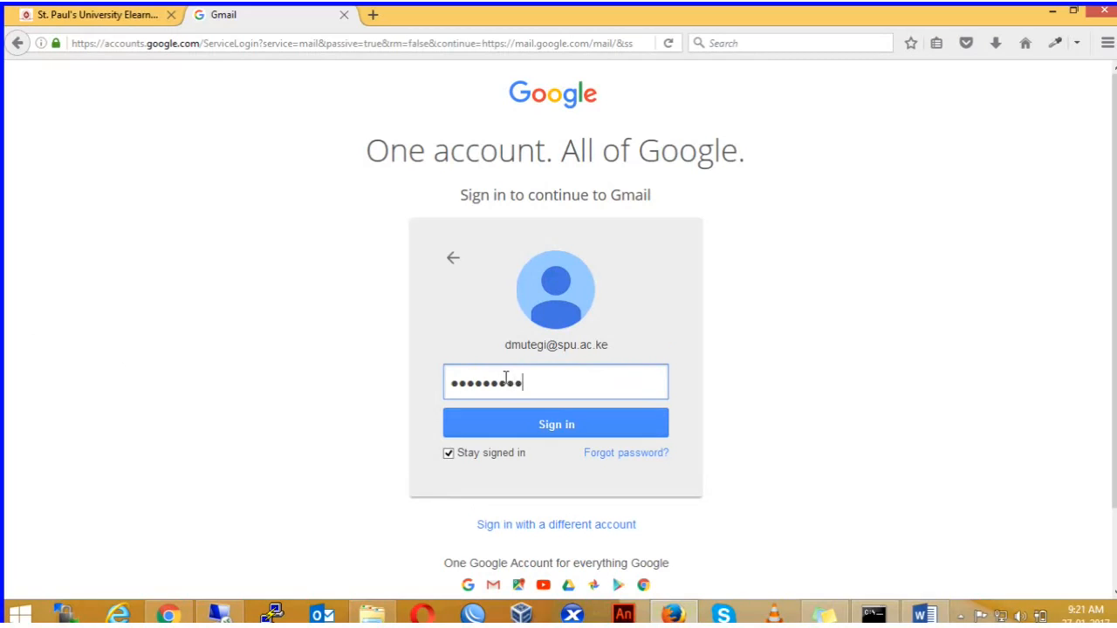
text(•••)
key(Return)
click(341, 75)
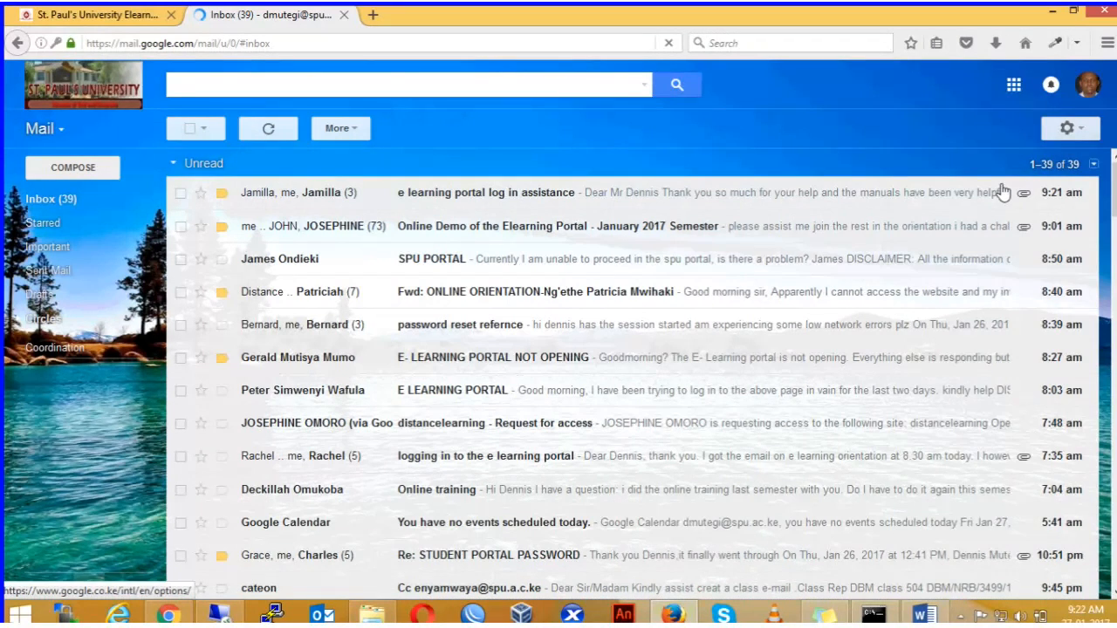
Step: Glance at the Google apps grid, then sign out from the account avatar menu
click(1013, 85)
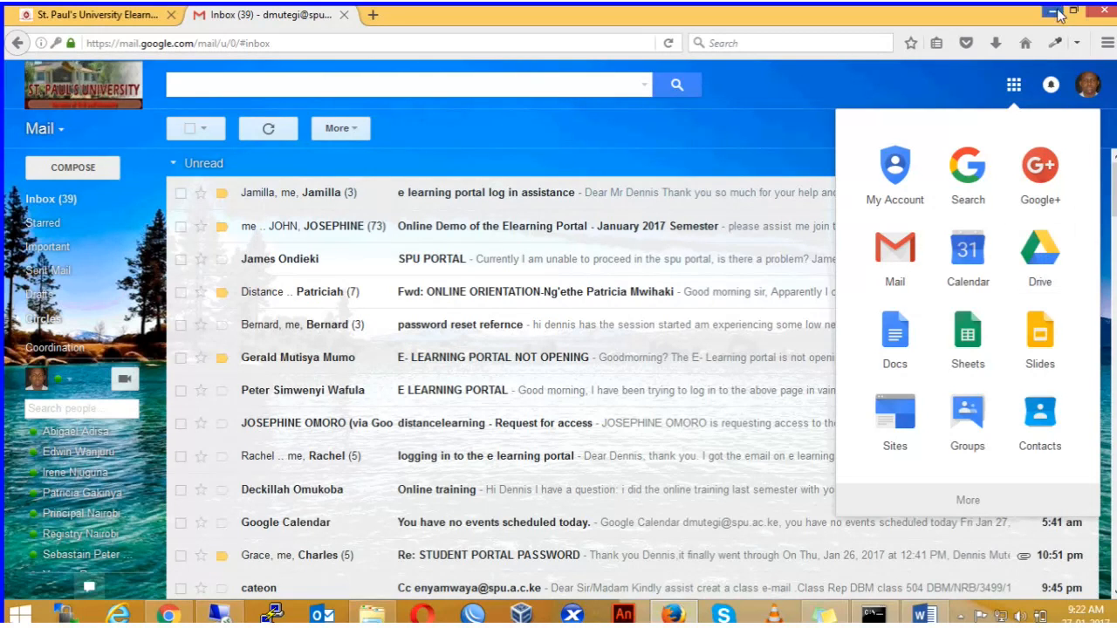
click(1092, 104)
click(1087, 84)
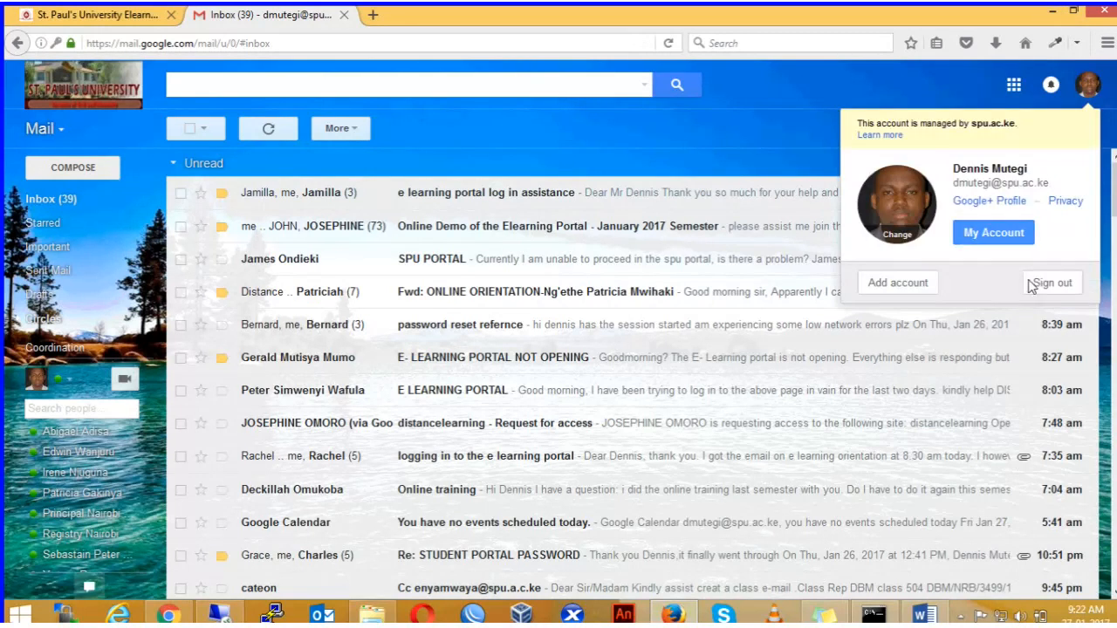
click(1044, 282)
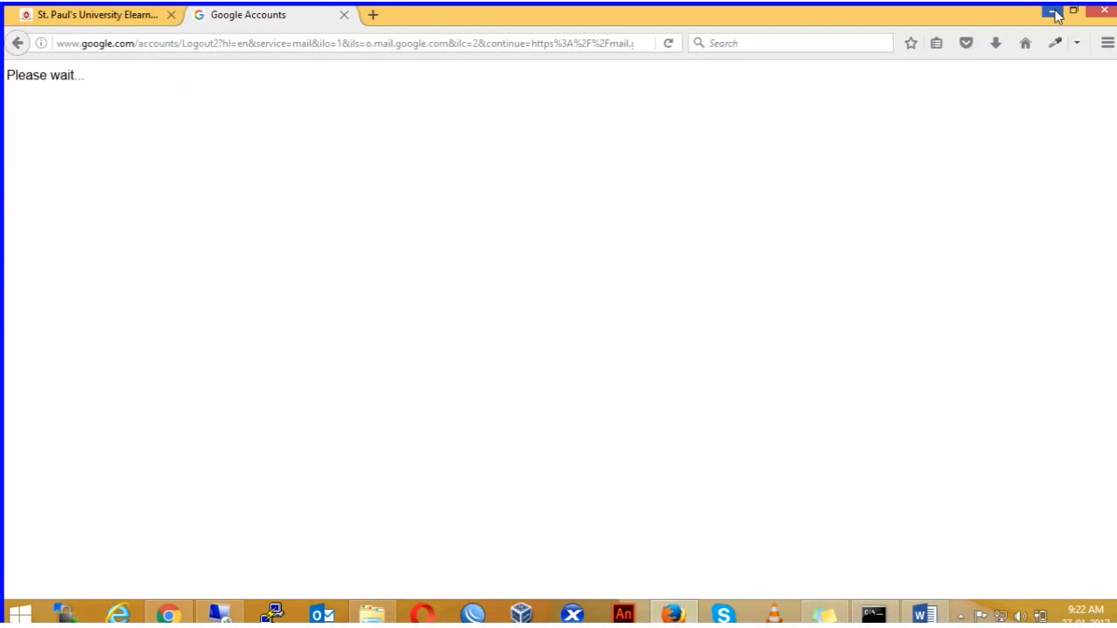
click(1053, 14)
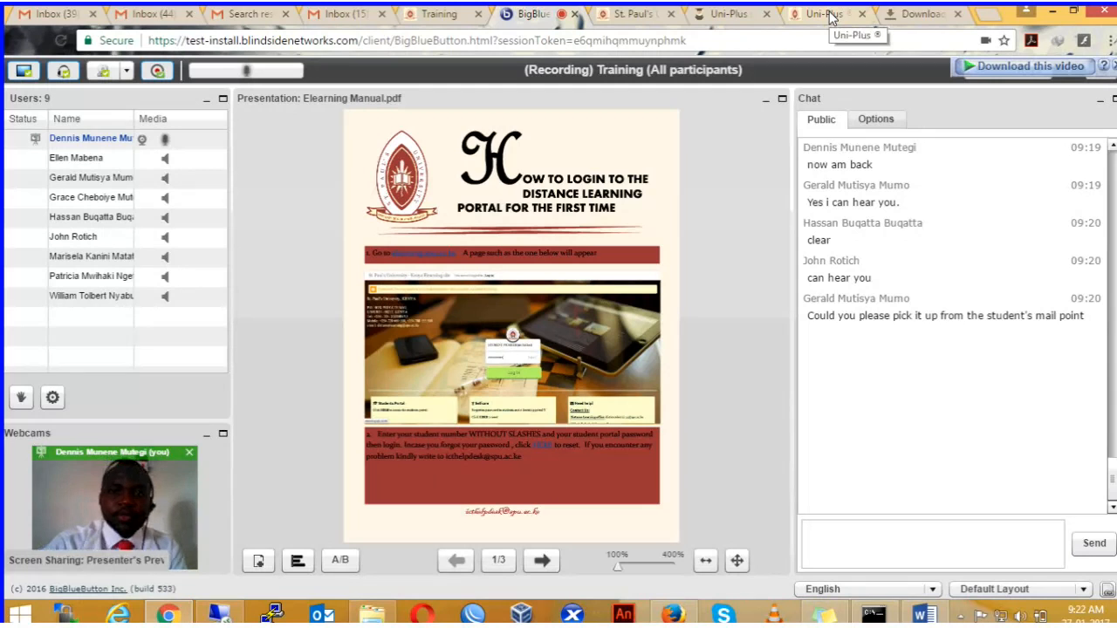
click(878, 544)
text(www.s)
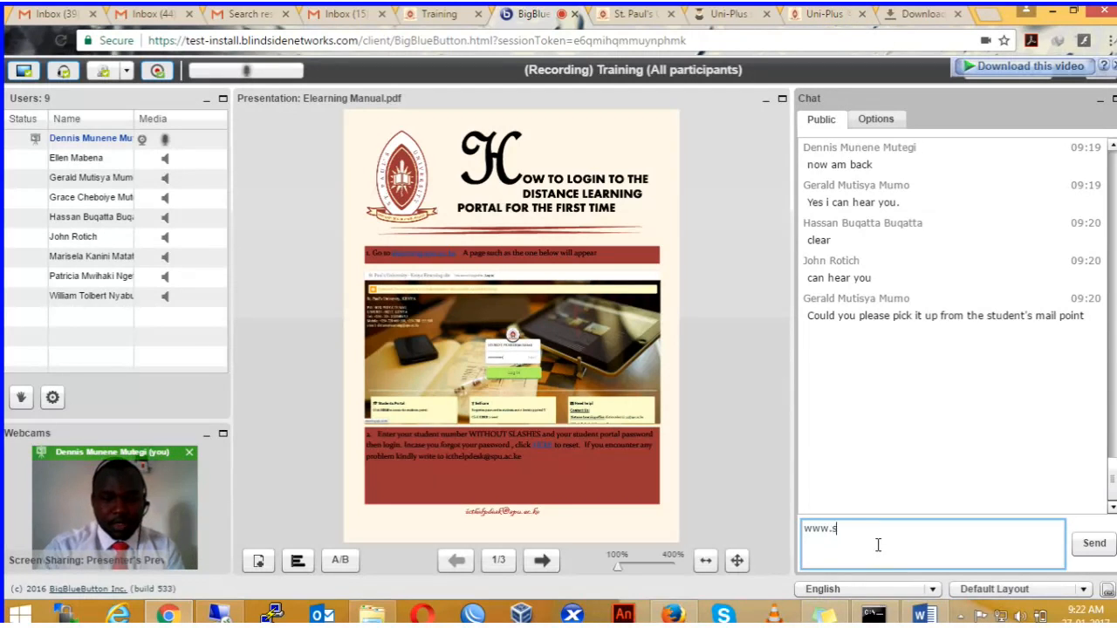
text(tudents.sp)
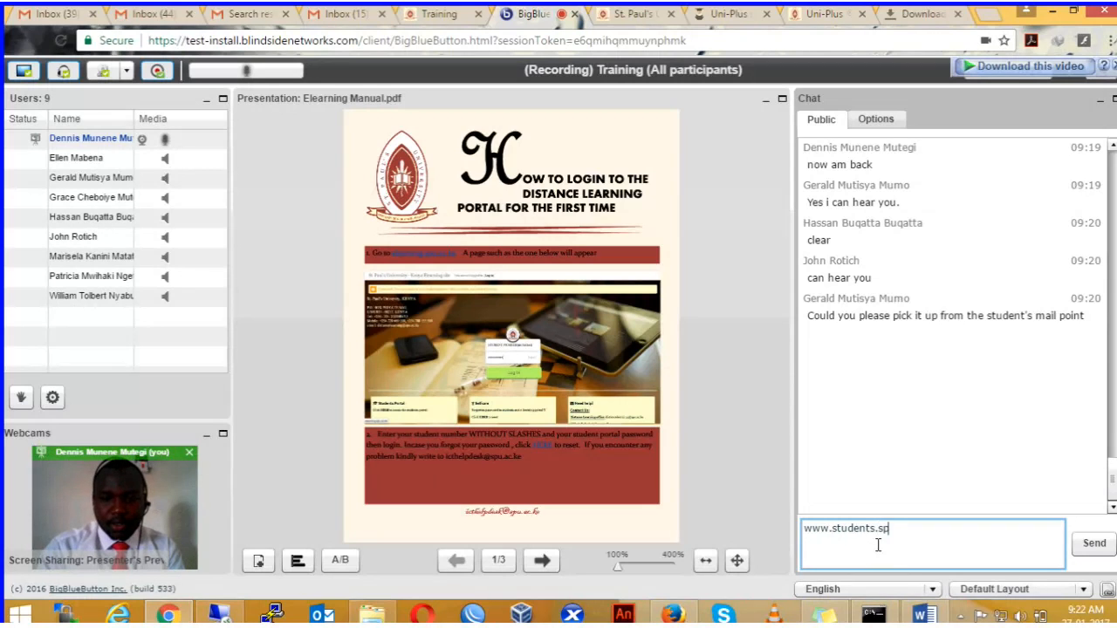
text(u.ac.ke)
key(Return)
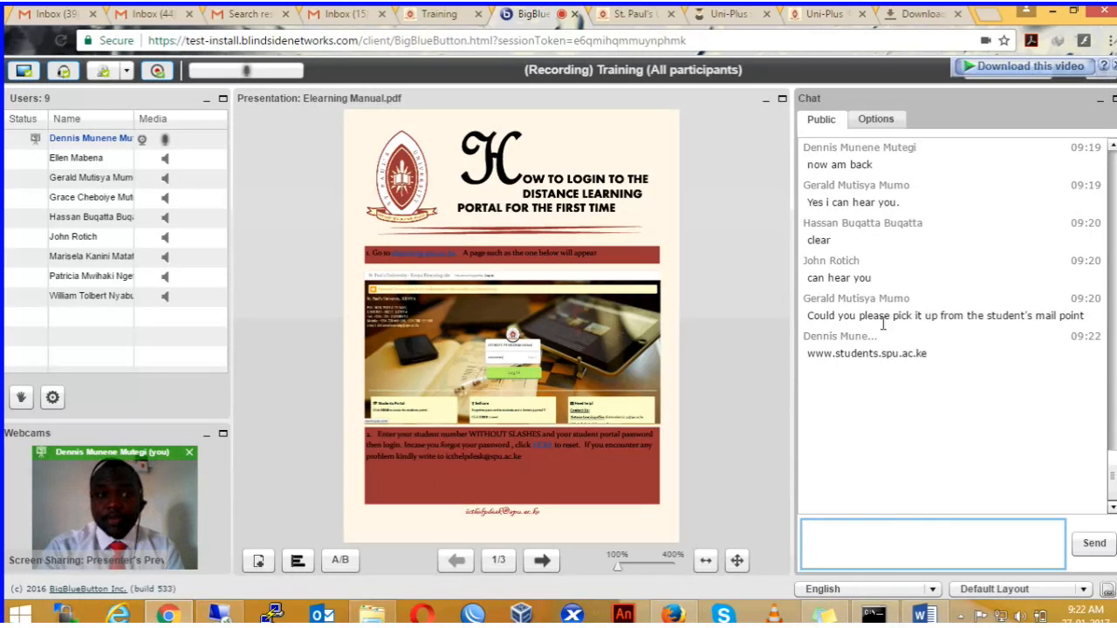
click(831, 15)
click(1060, 61)
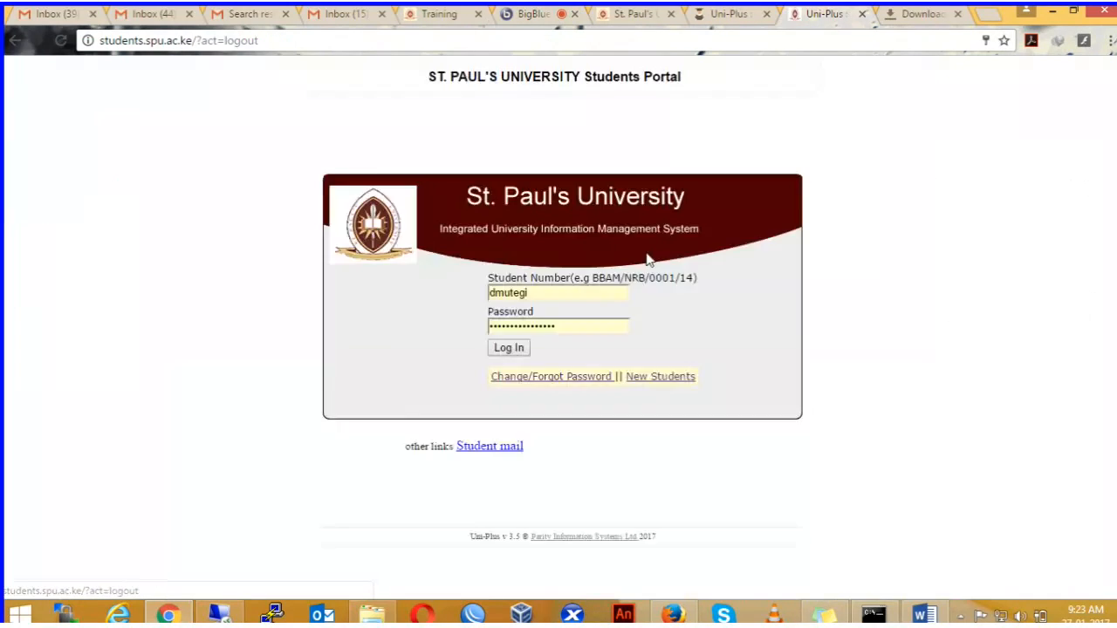
Step: Point out the Student Number and Password fields, then open the Change/Forgot Password page
click(573, 292)
key(Escape)
drag(567, 284, 486, 277)
click(529, 294)
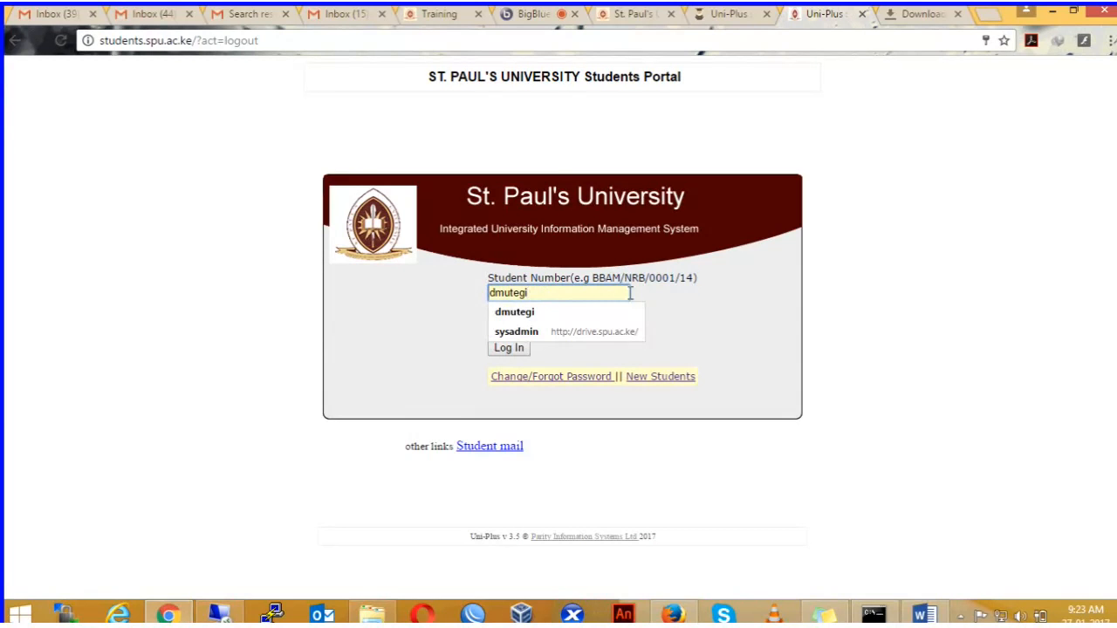
key(Down)
key(Return)
click(560, 327)
click(778, 326)
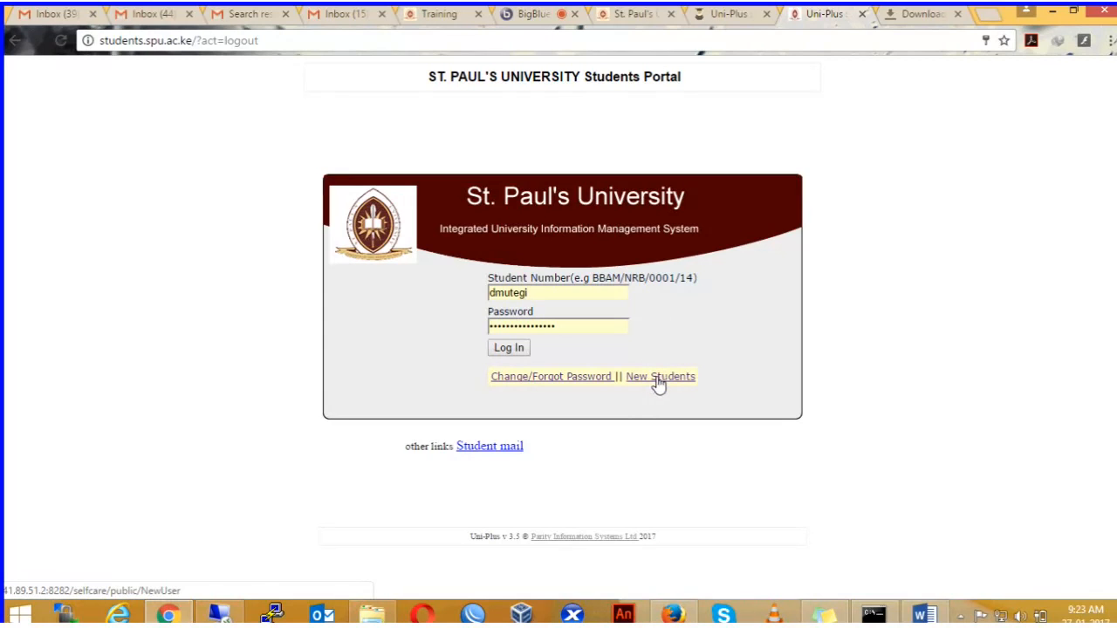
click(572, 379)
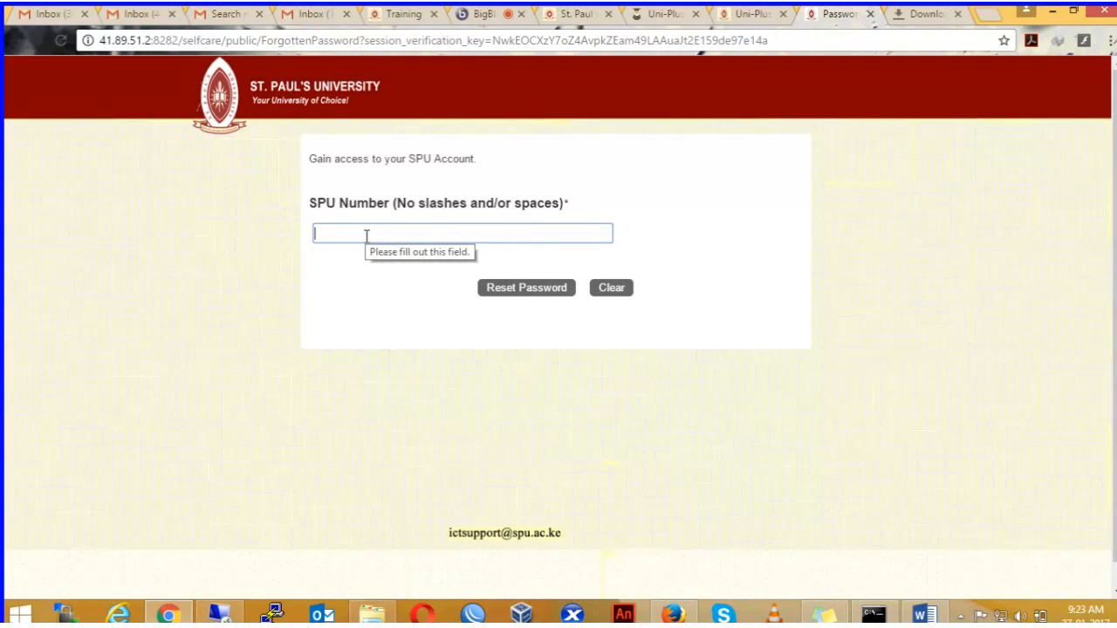
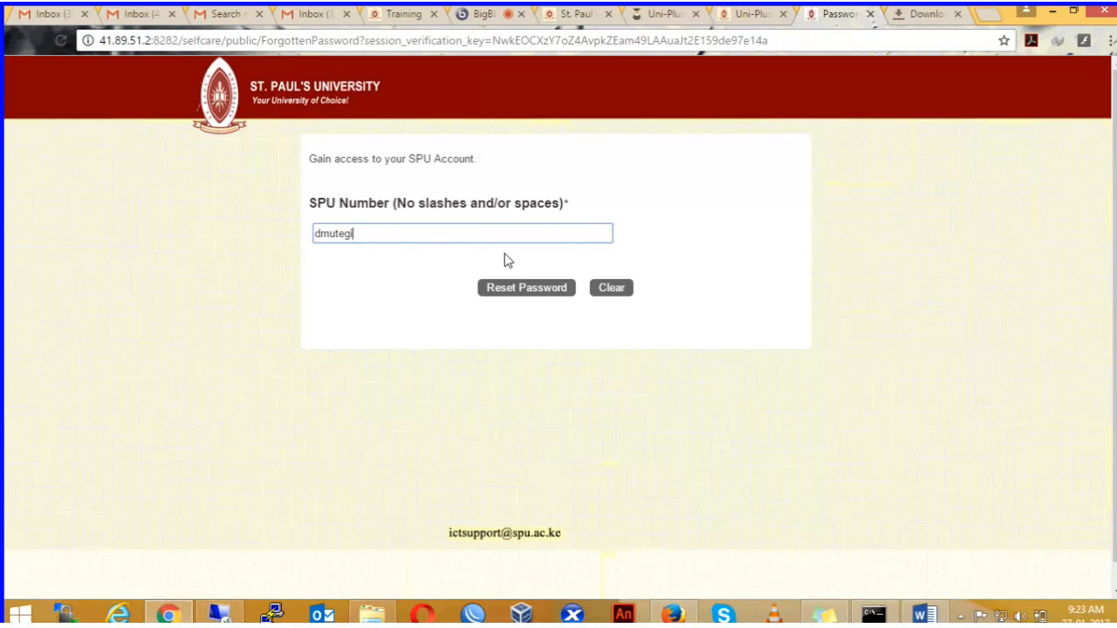
Step: Enter the SPU number, request a password reset, and follow the HERE link to mail
double_click(354, 234)
click(508, 295)
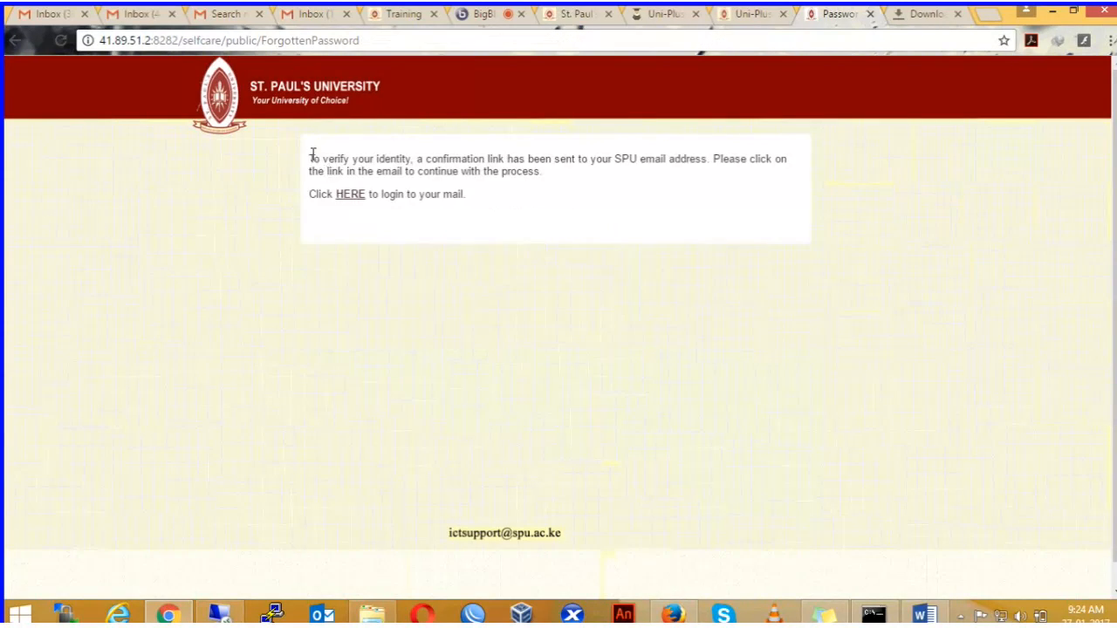
drag(309, 159, 807, 152)
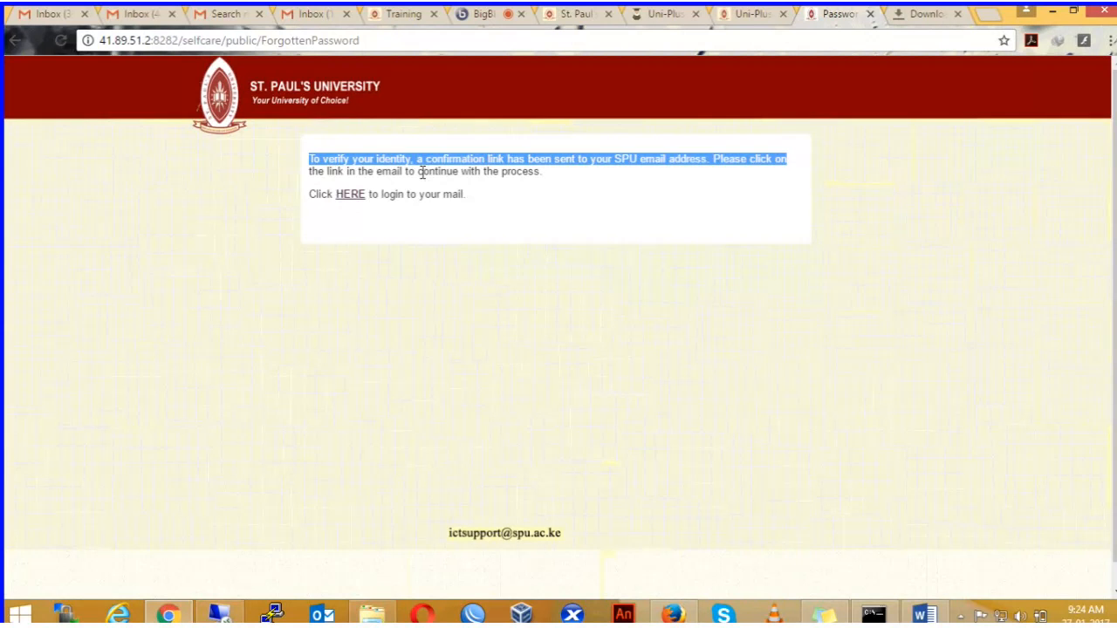
click(806, 152)
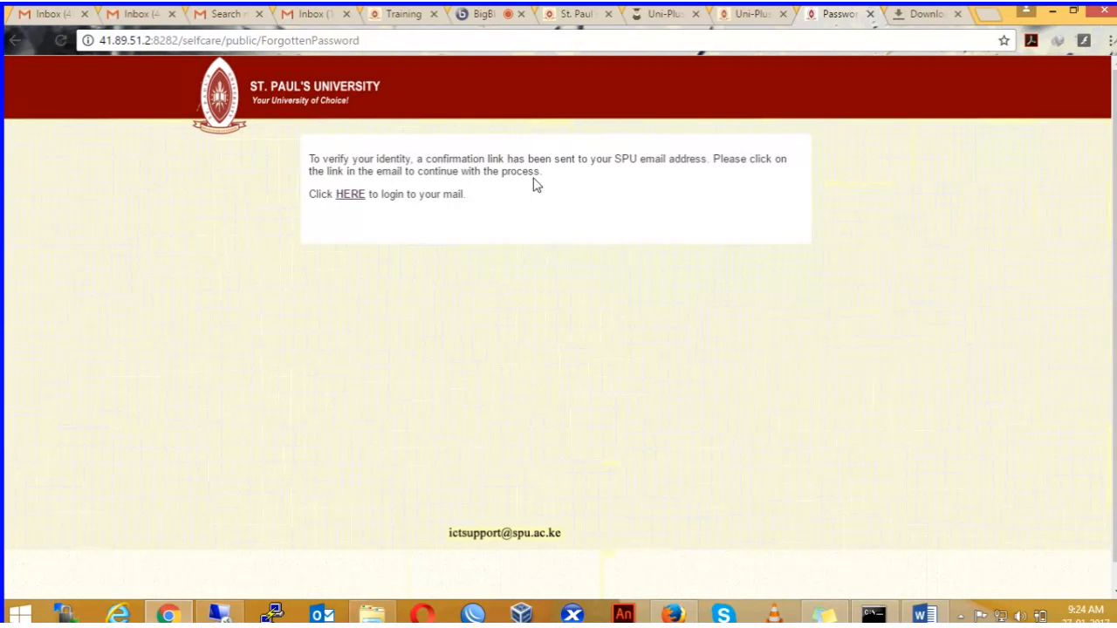
click(352, 199)
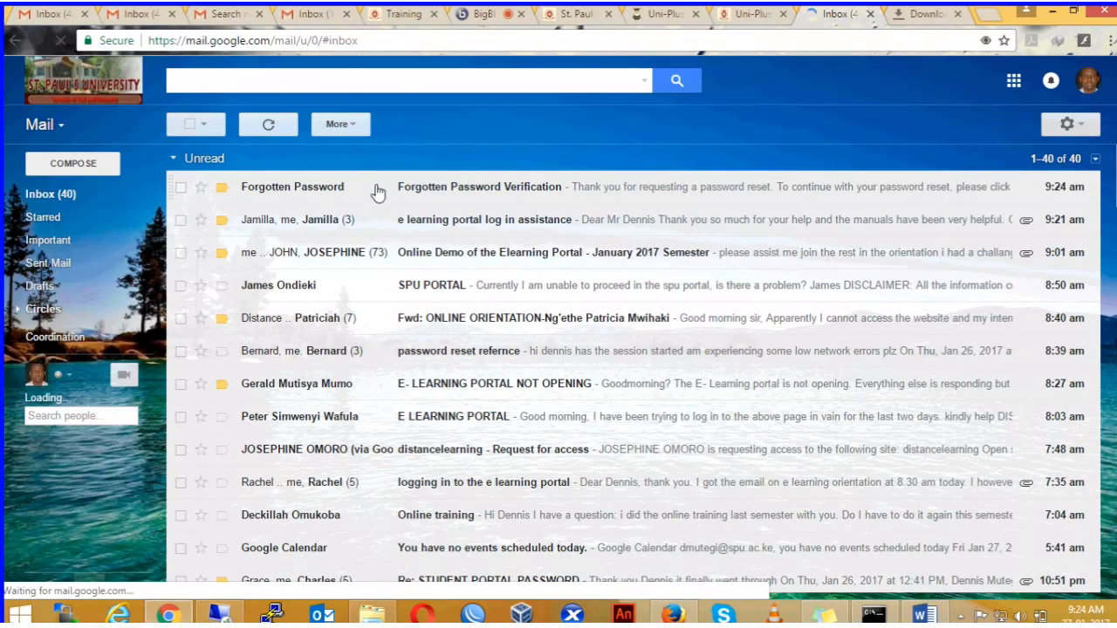
Step: Open the verification email's reset link, cancel the password change, and return to the portal login
click(445, 190)
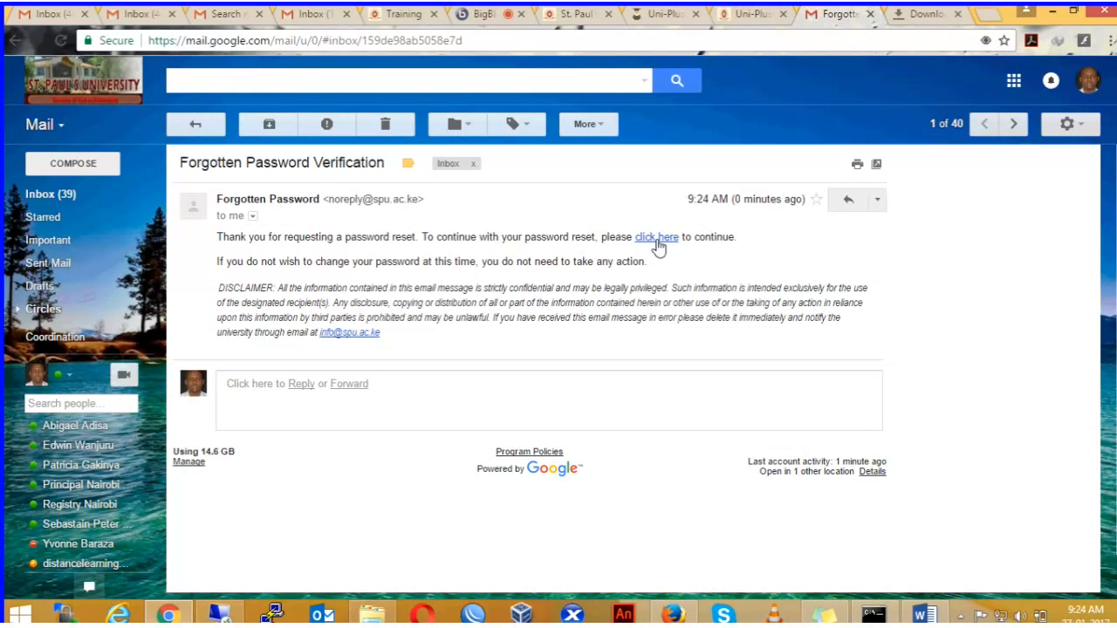
click(665, 238)
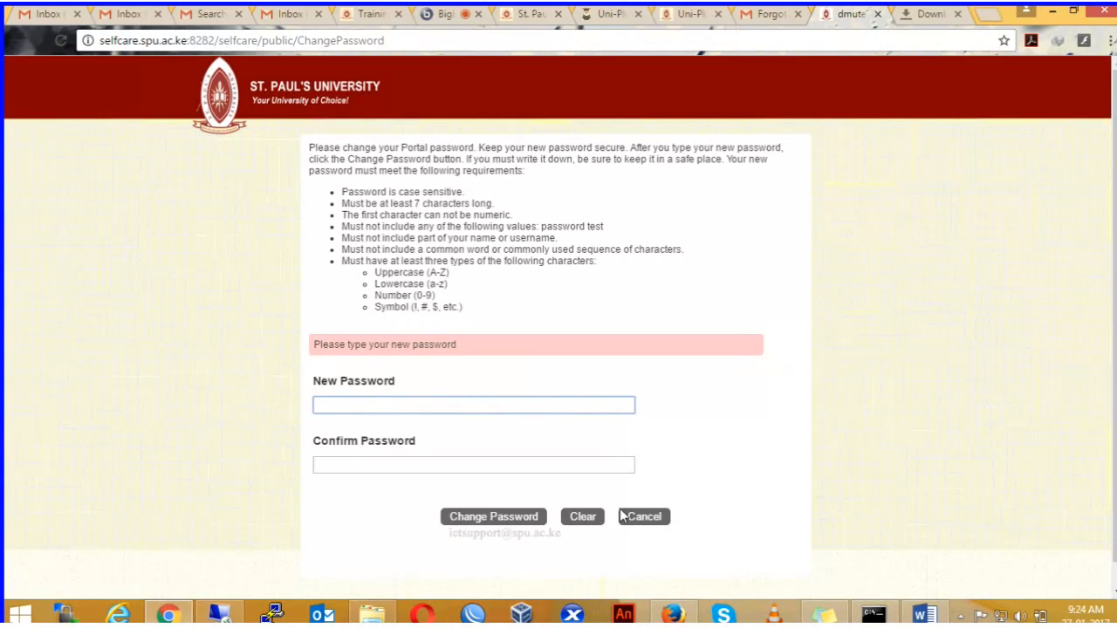
click(645, 517)
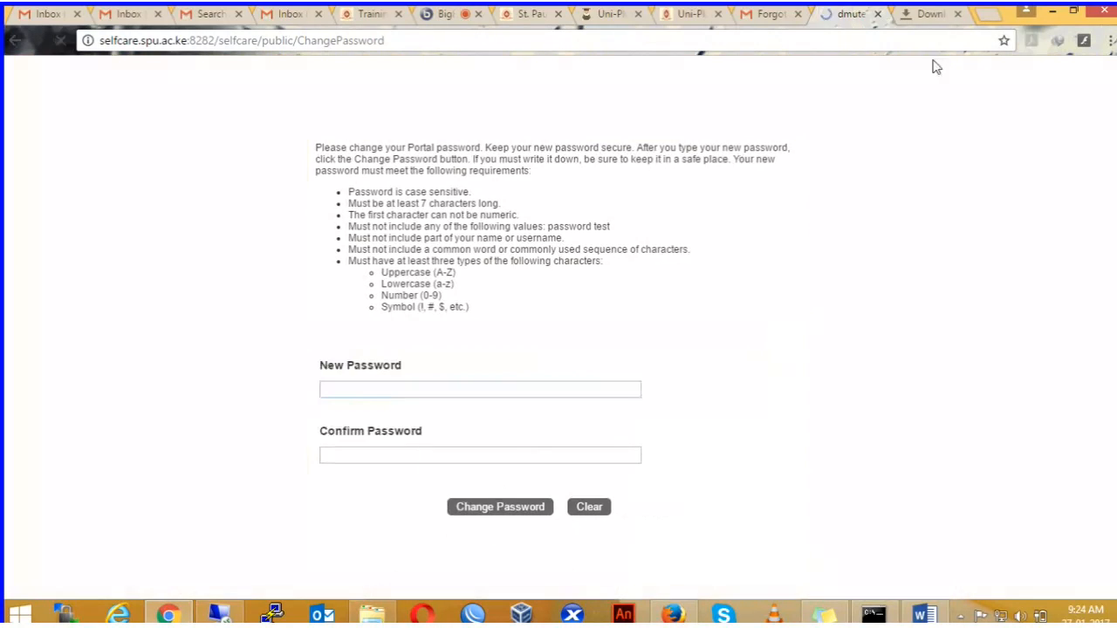
click(768, 14)
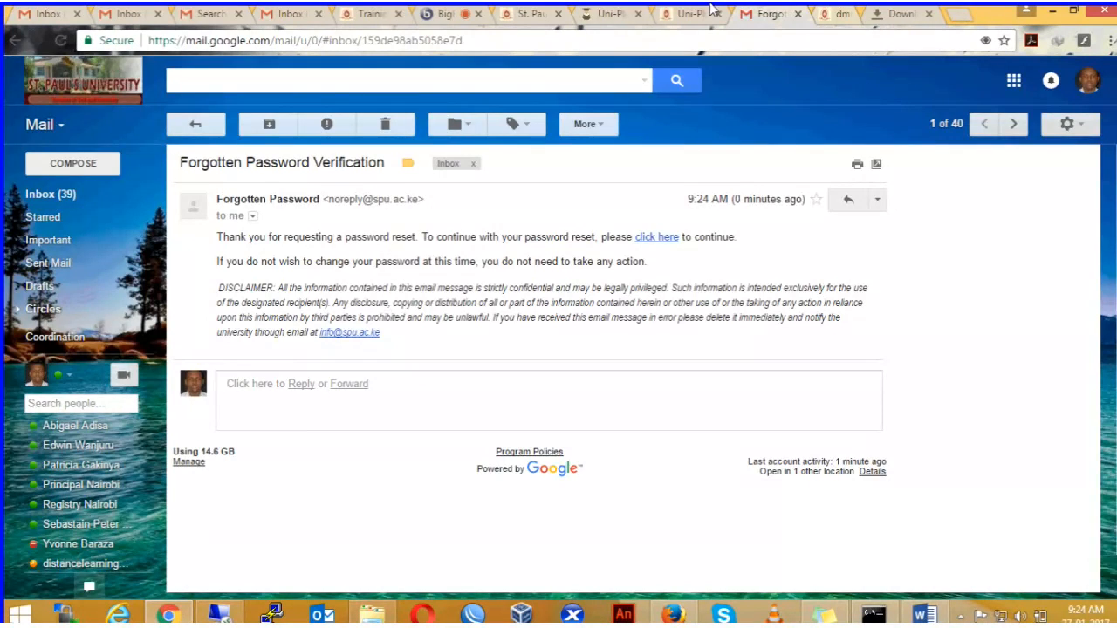
click(711, 12)
Step: Log in to Uni-Plus with the saved student number, then return to BigBlueButton
click(537, 292)
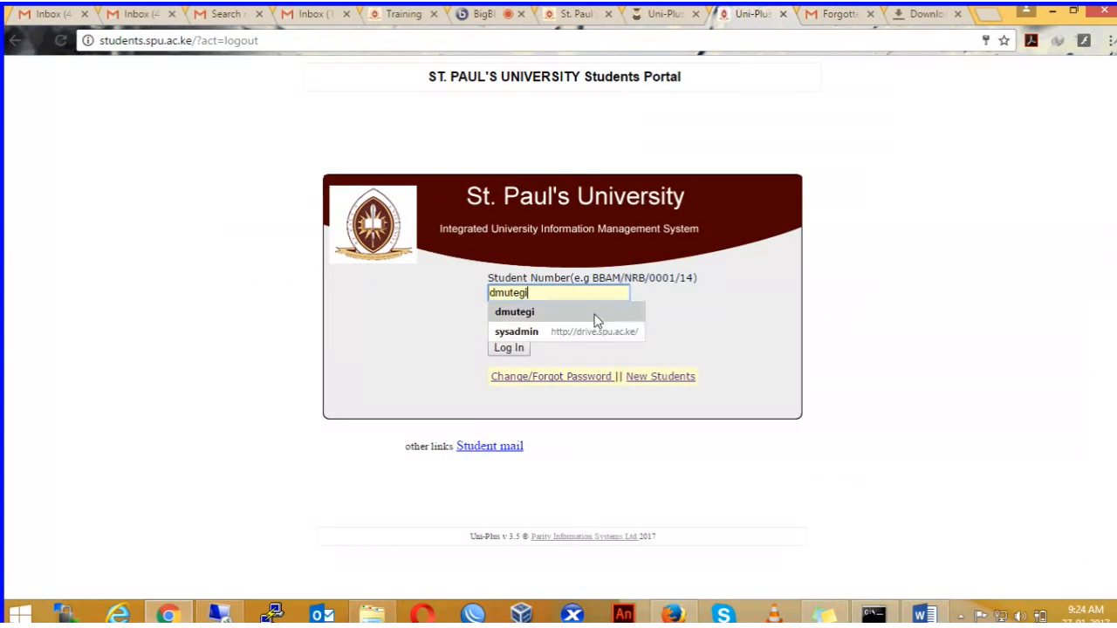
click(538, 314)
click(515, 349)
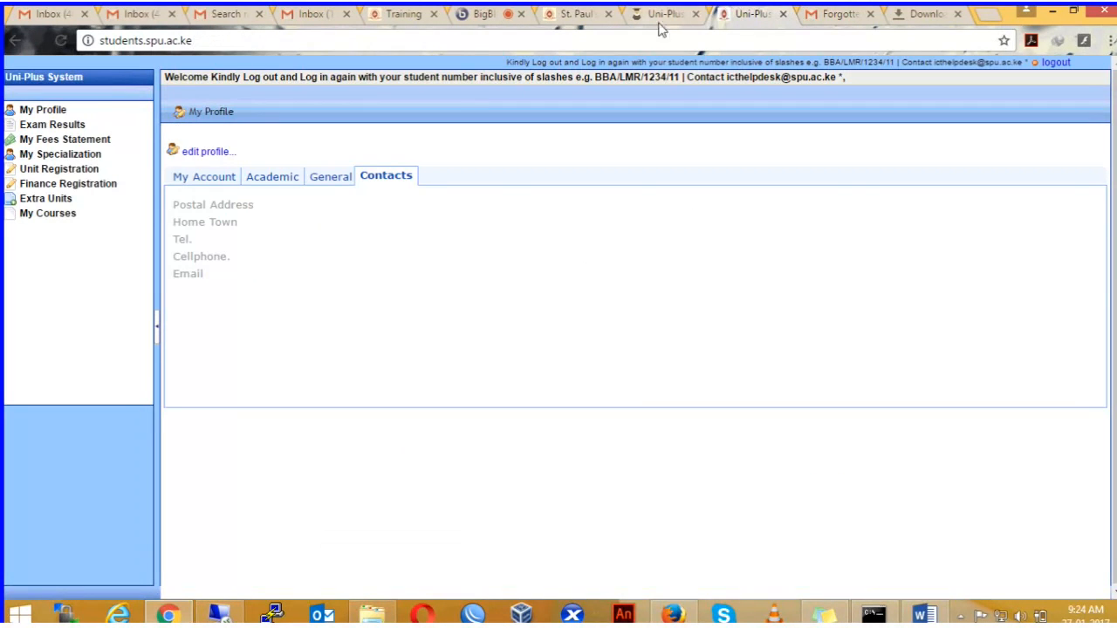
click(482, 16)
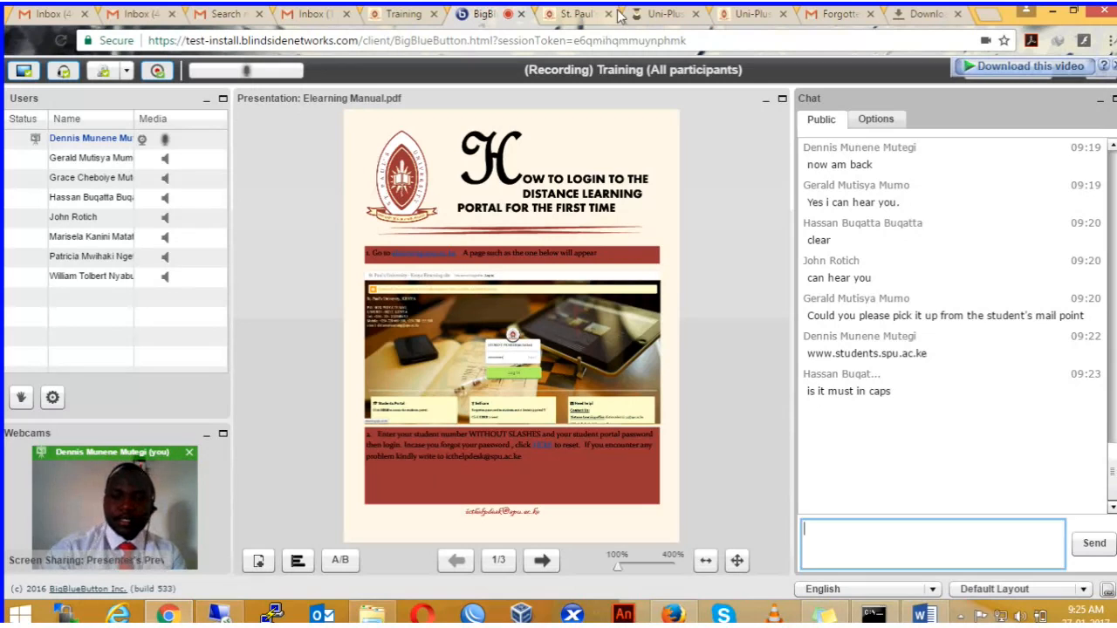
Step: Review the profile's My Account, Academic, General and Contacts tabs
click(749, 13)
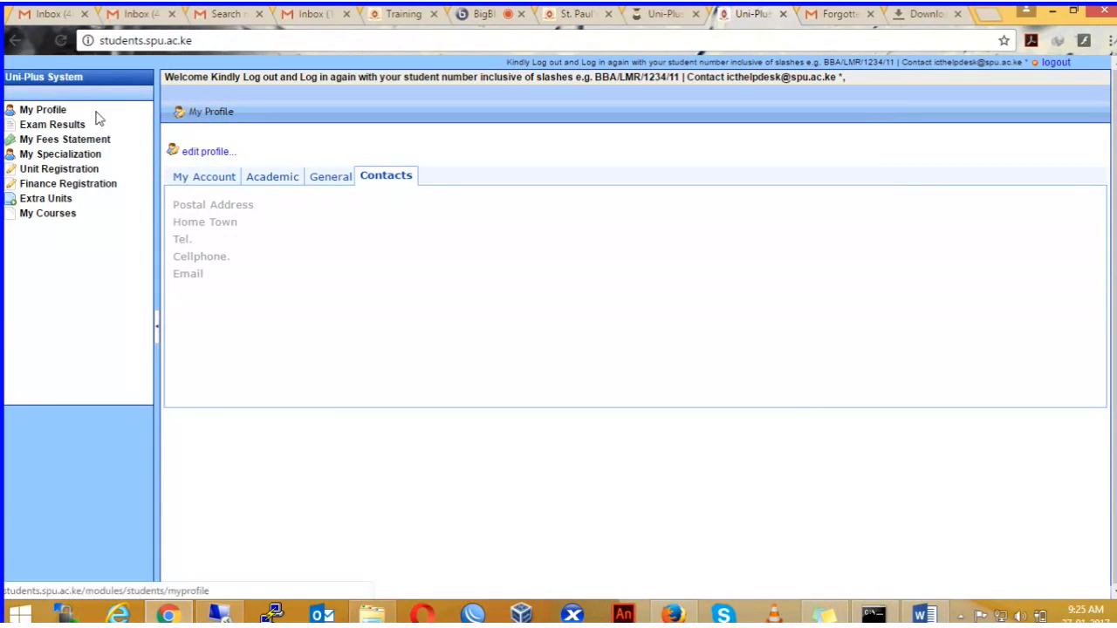
click(198, 181)
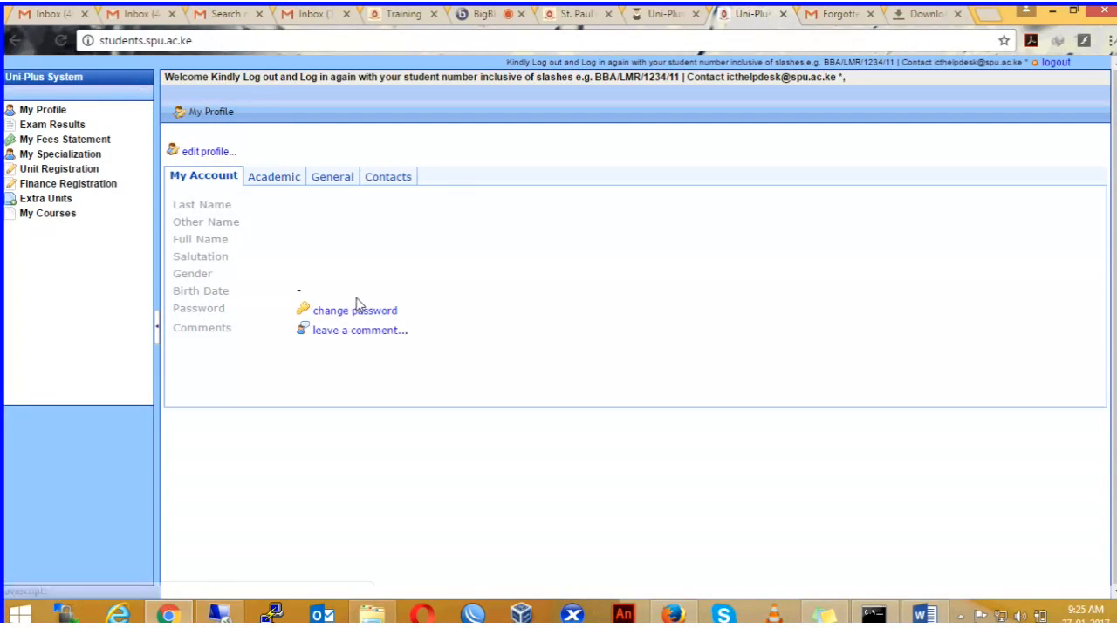
click(276, 185)
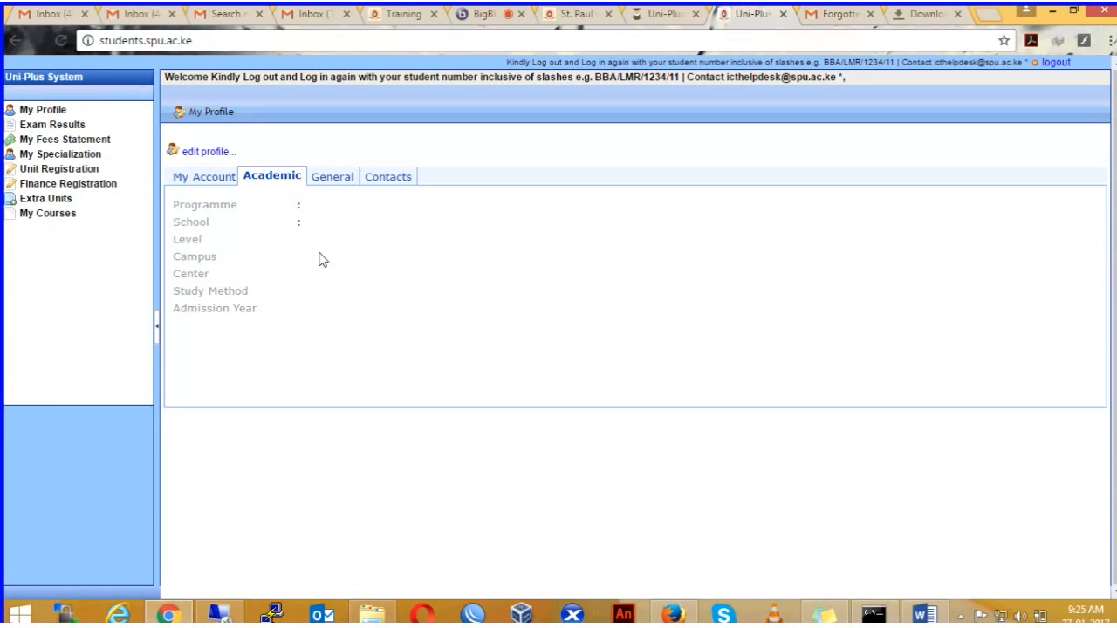
click(337, 181)
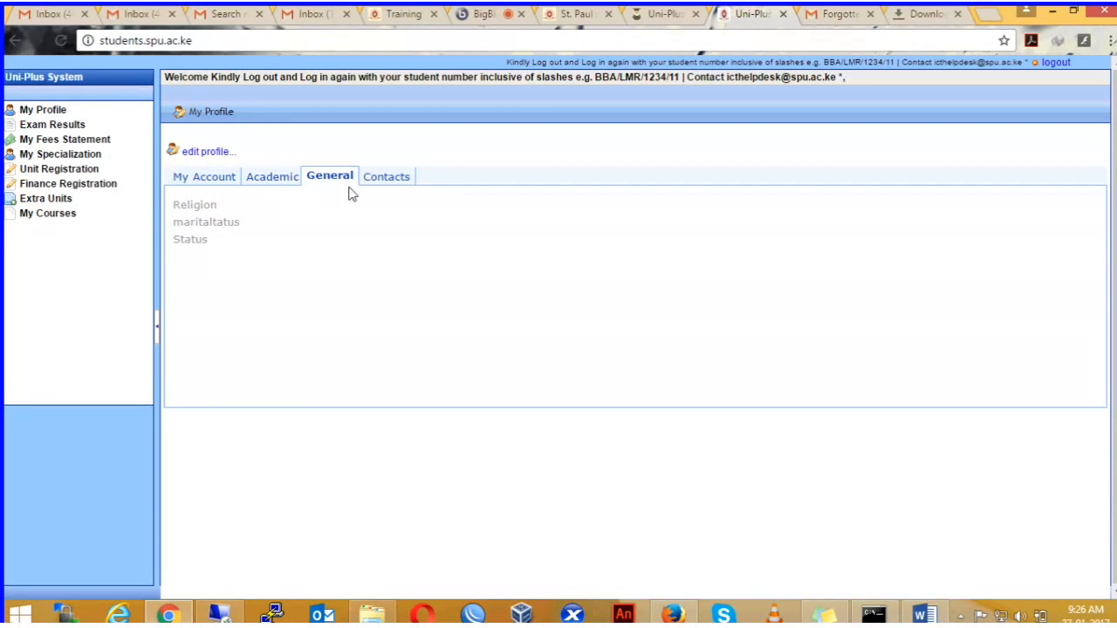
click(390, 183)
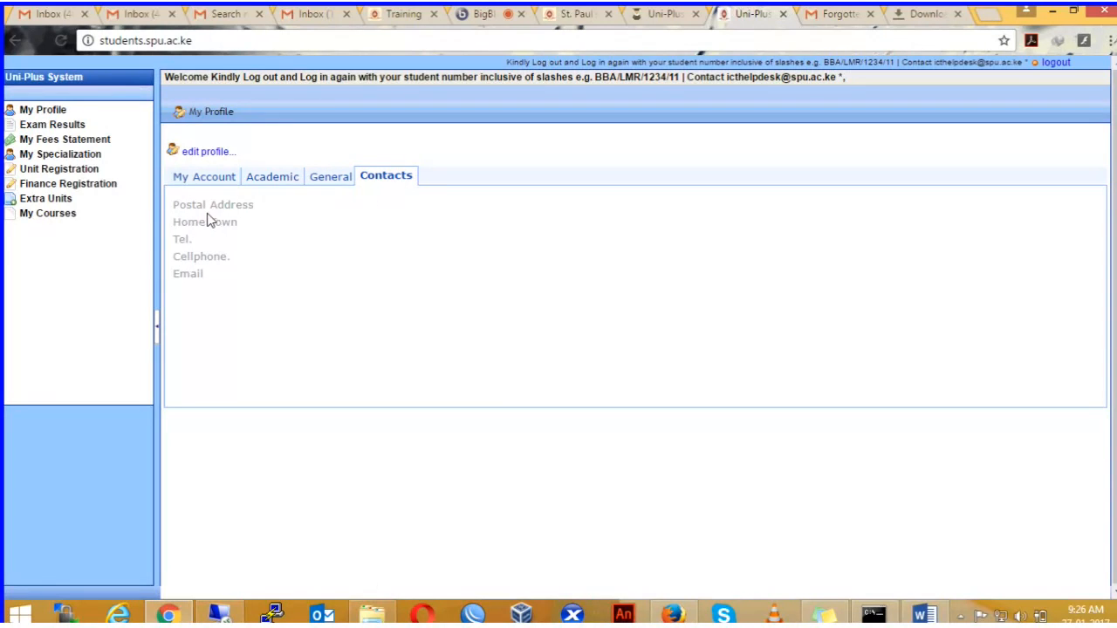
Step: Put the profile into edit mode and focus the empty Cellphone field
click(215, 154)
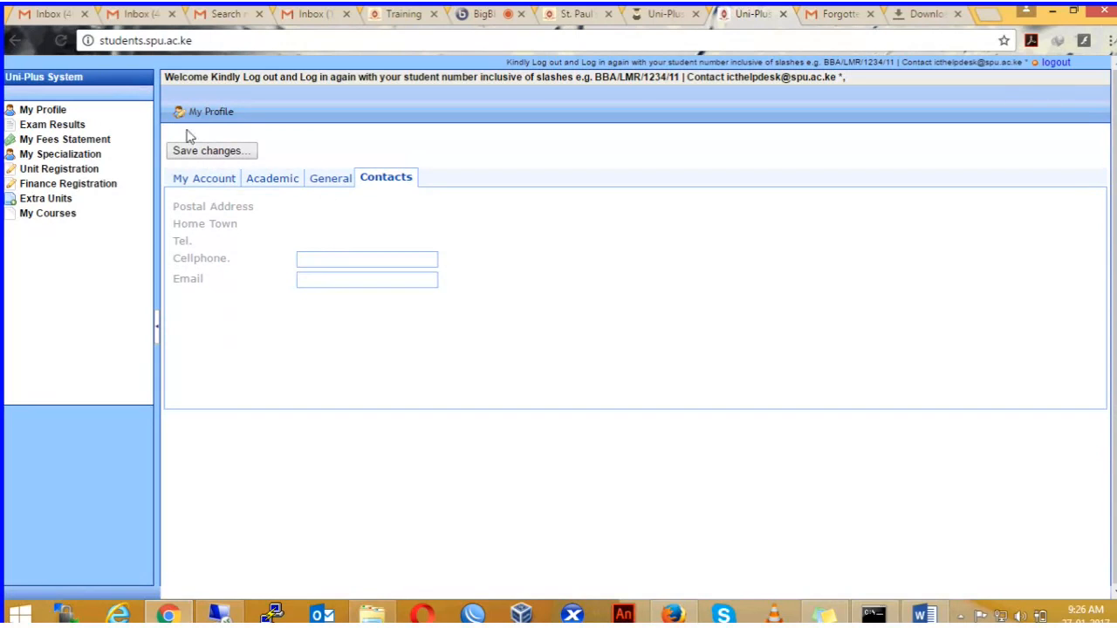
click(311, 259)
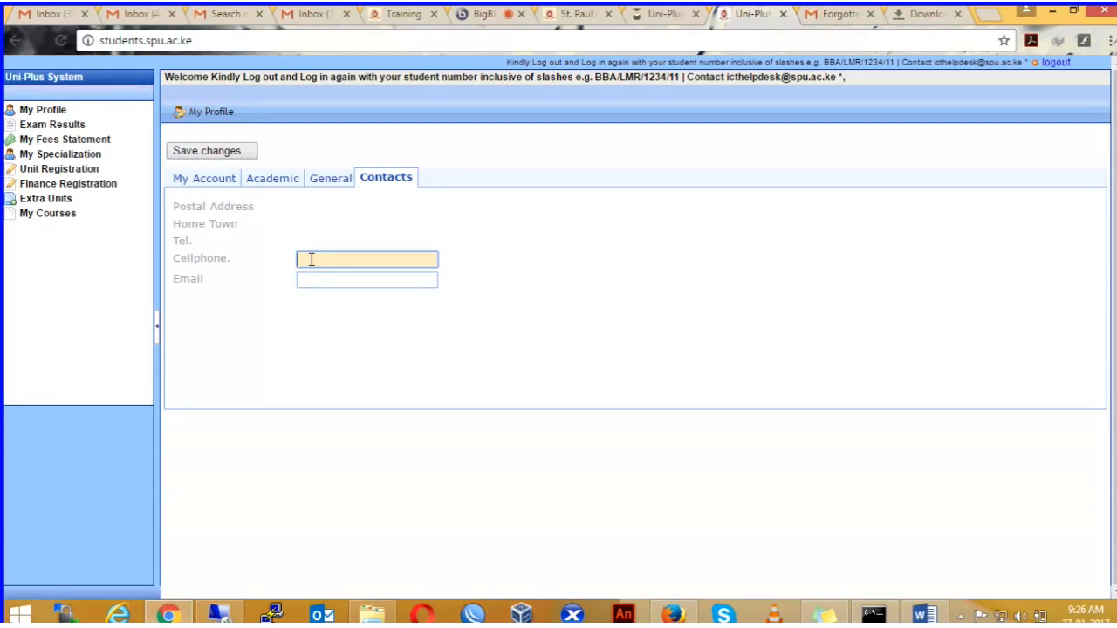
double_click(213, 262)
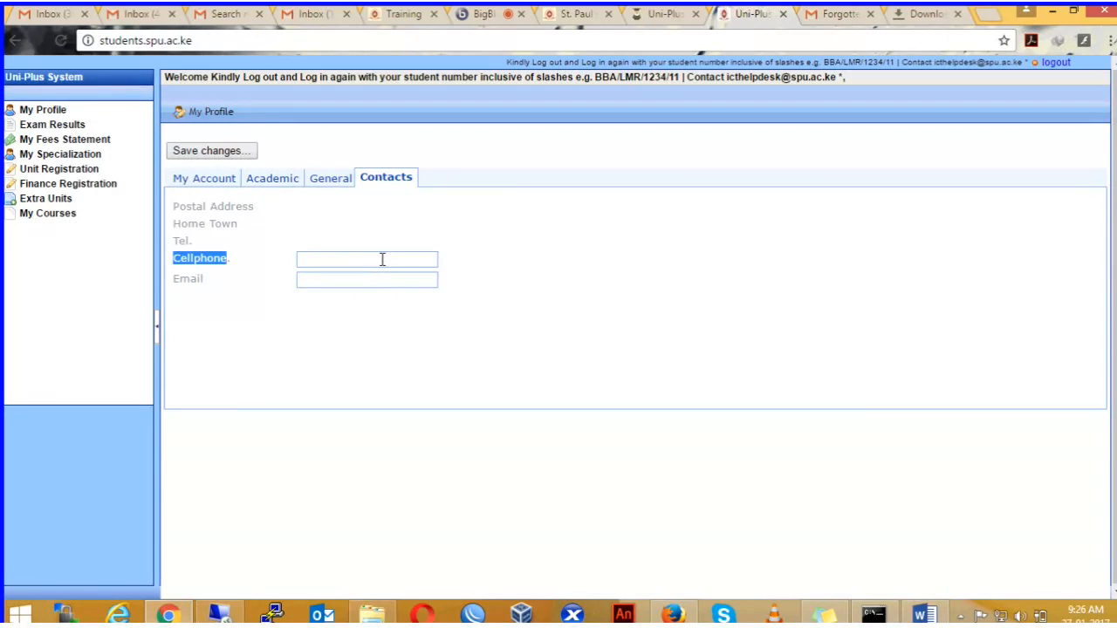
click(326, 260)
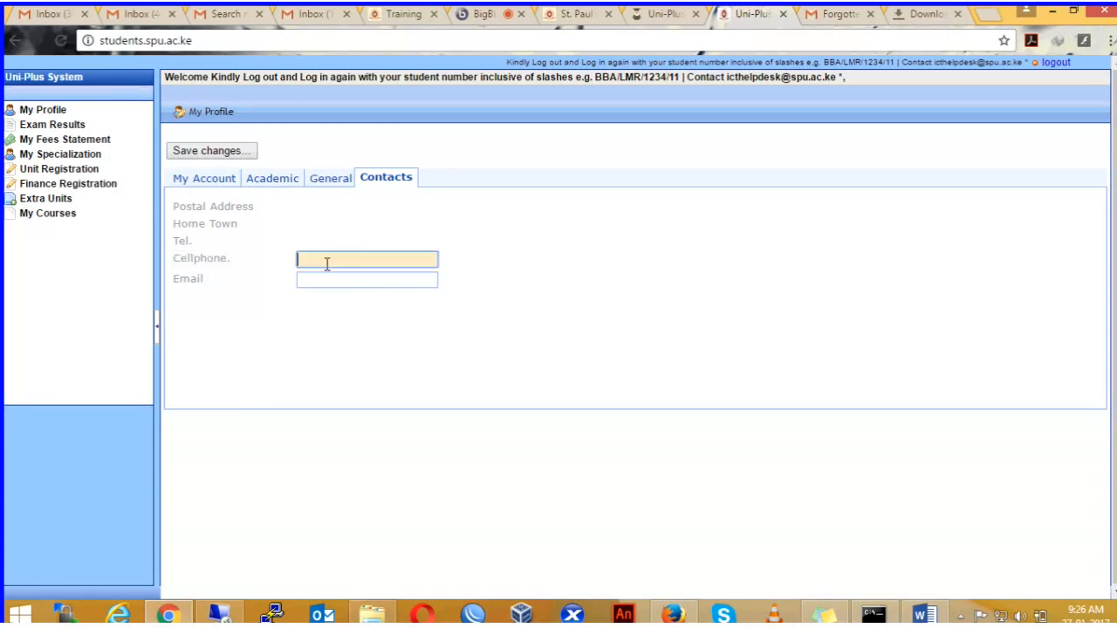
Step: Visit My Fees Statement, My Specialization and Unit Registration, then open Registration Manual.pdf
click(42, 140)
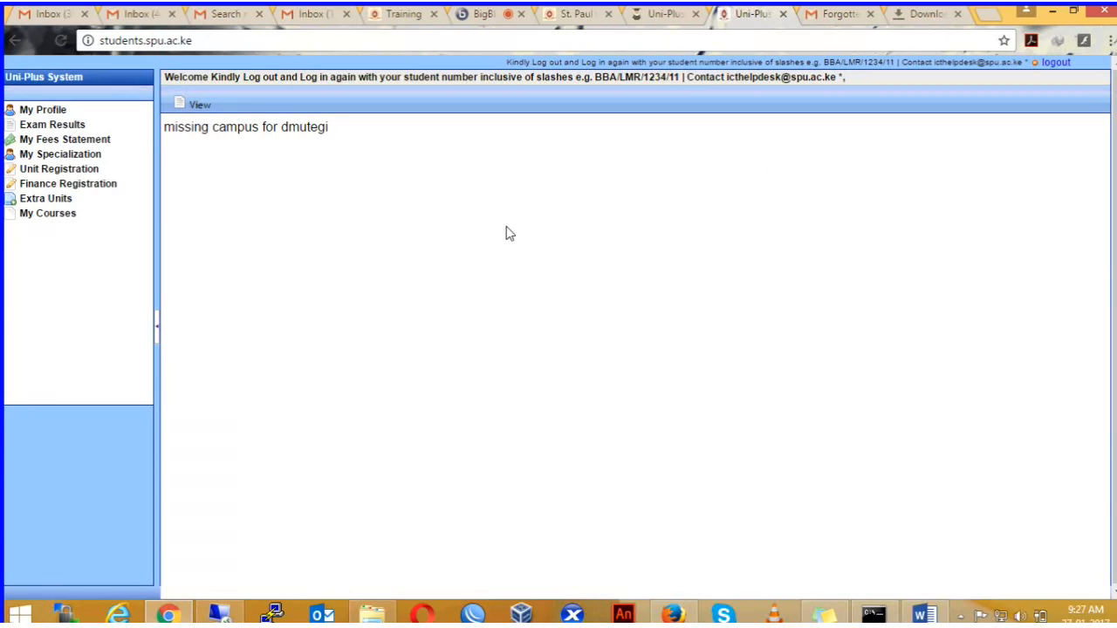
click(63, 143)
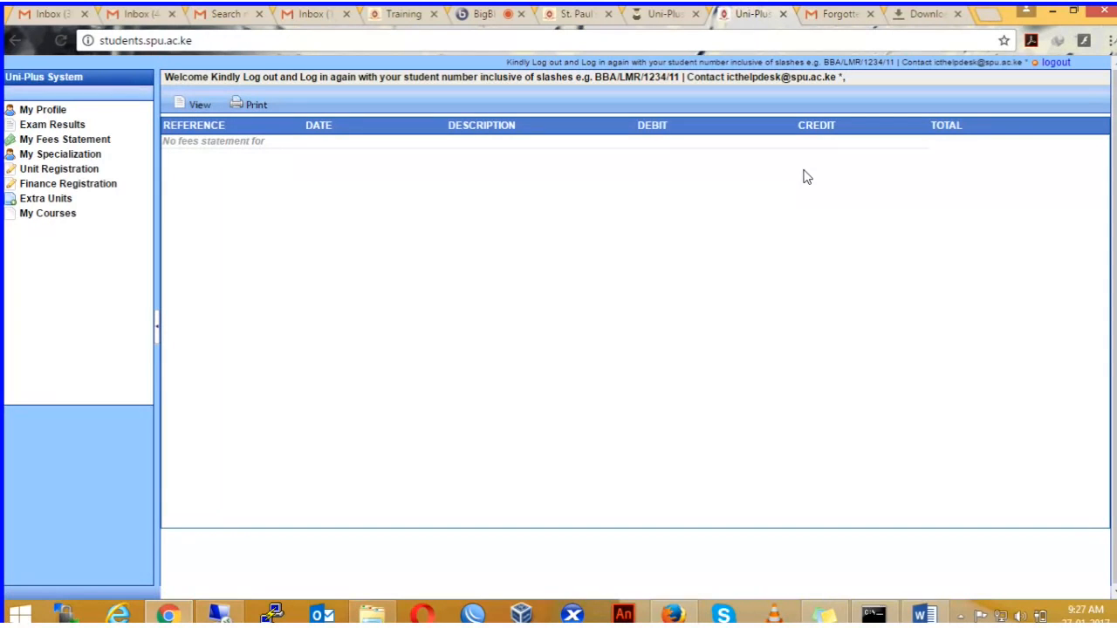
click(68, 156)
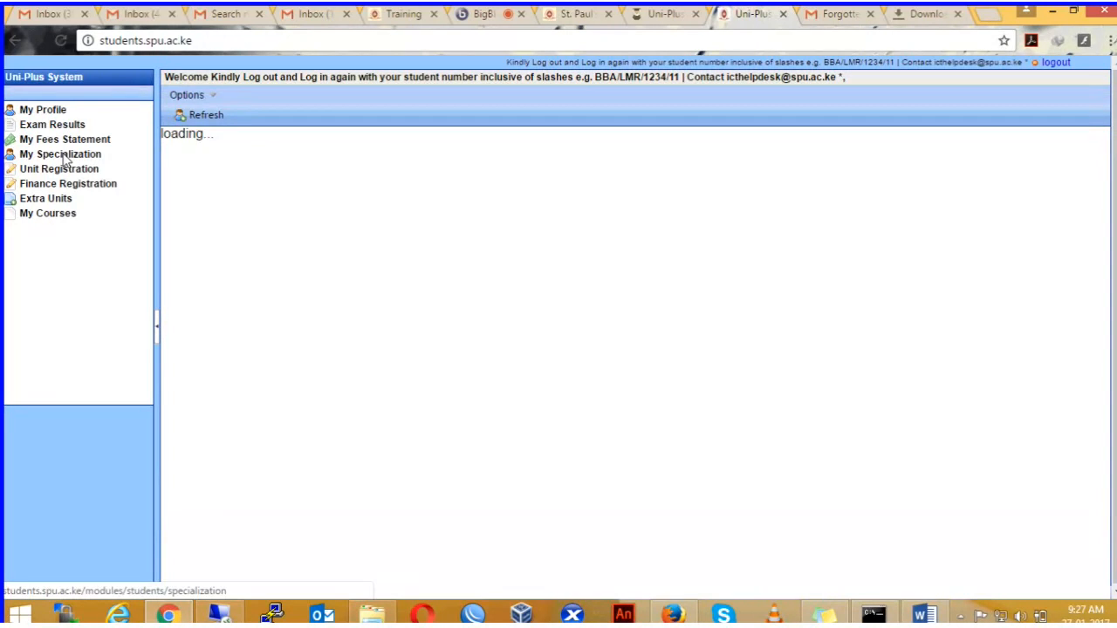
click(70, 169)
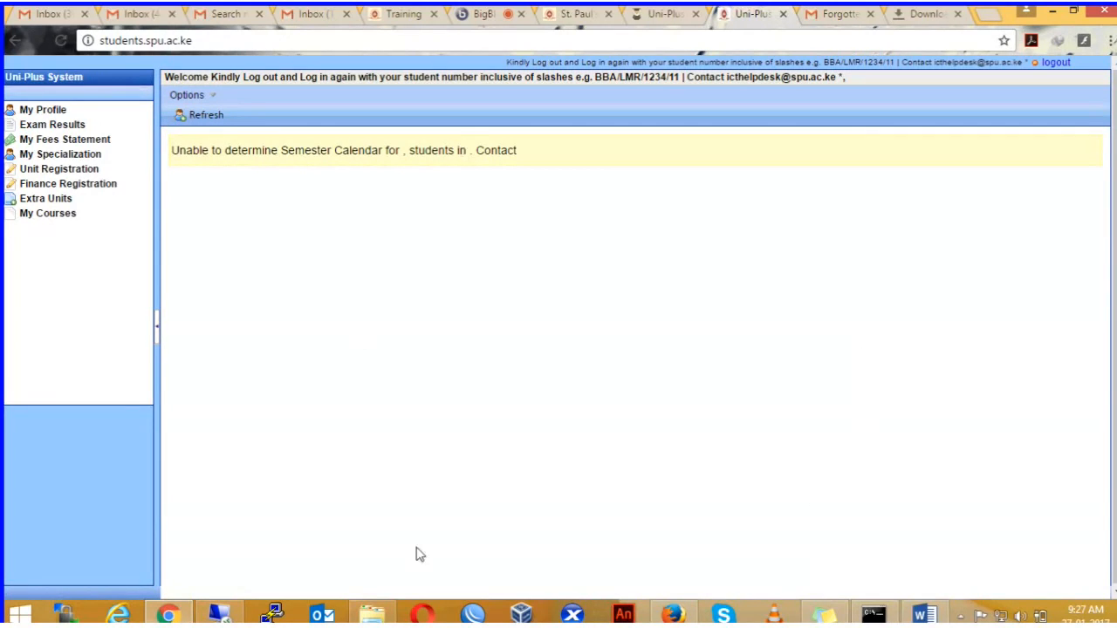
click(388, 609)
double_click(796, 325)
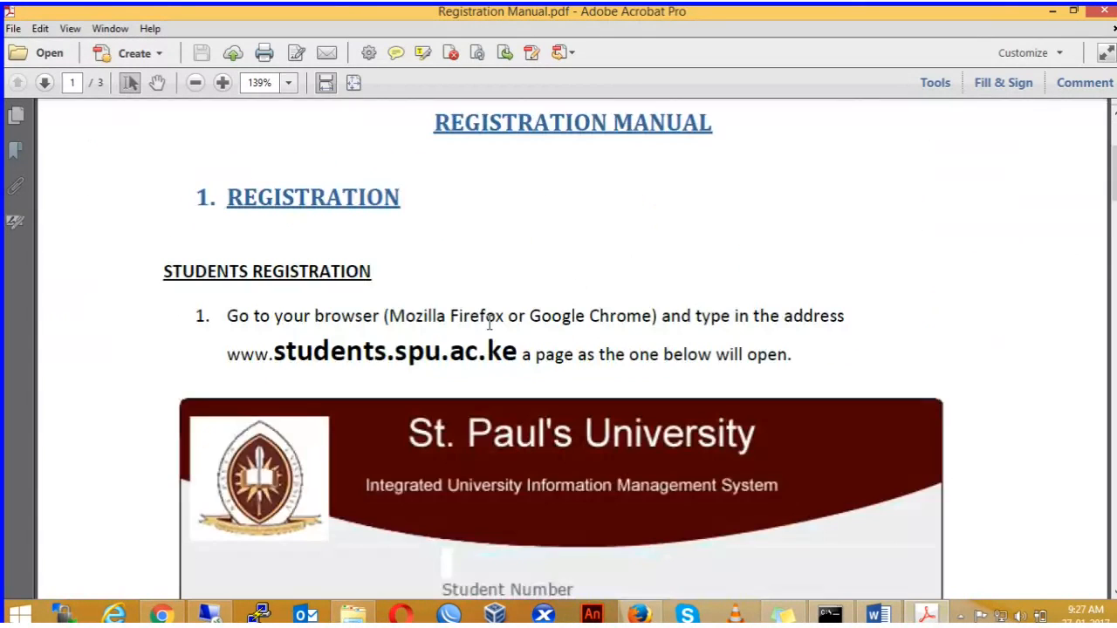
Step: Read through Registration Manual.pdf, close Acrobat, and switch back to the BigBlueButton session
scroll(489, 323, down, 20)
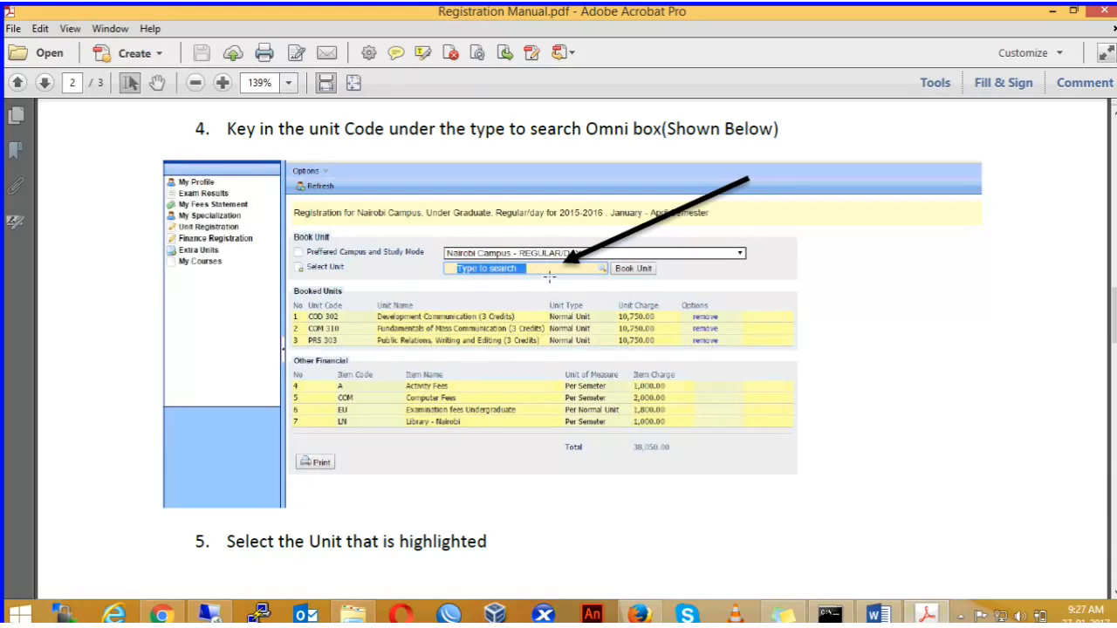
scroll(549, 277, down, 5)
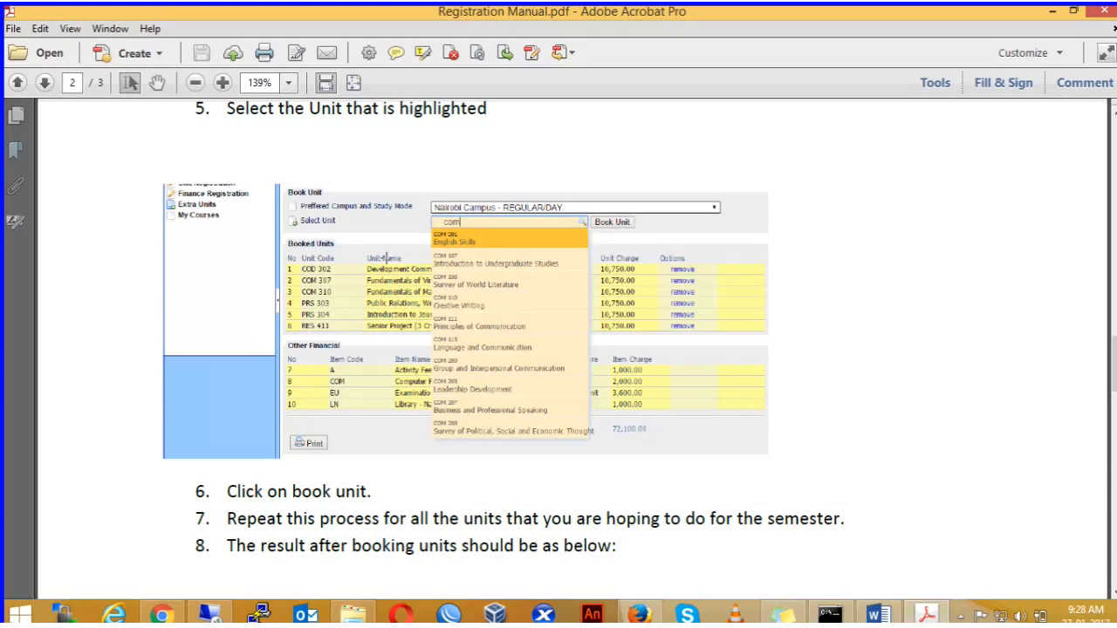
scroll(302, 253, down, 1)
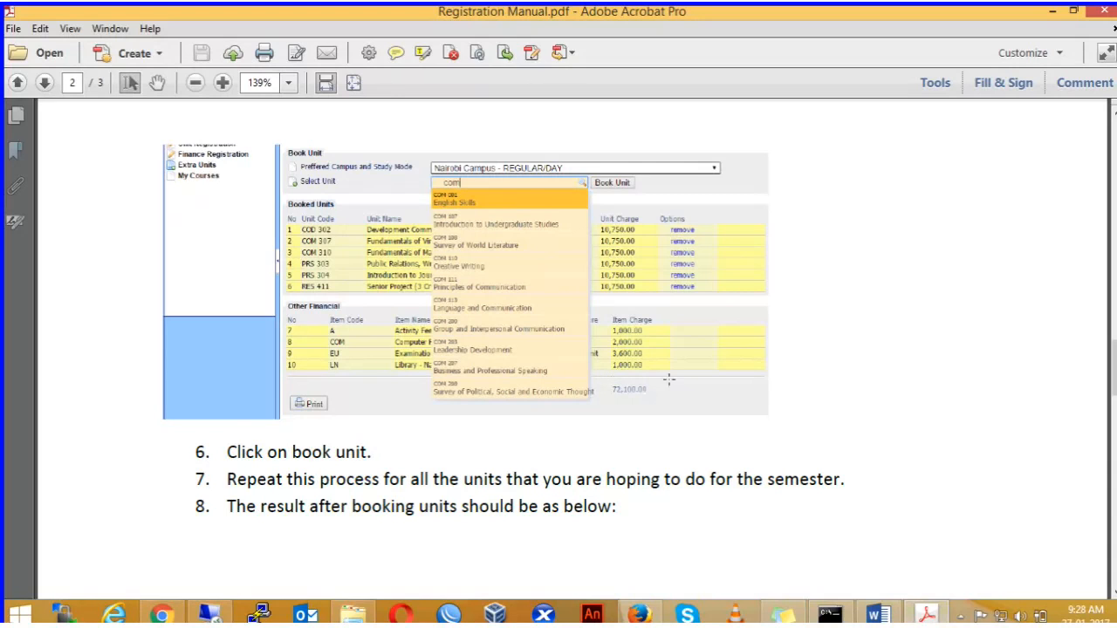
click(1105, 16)
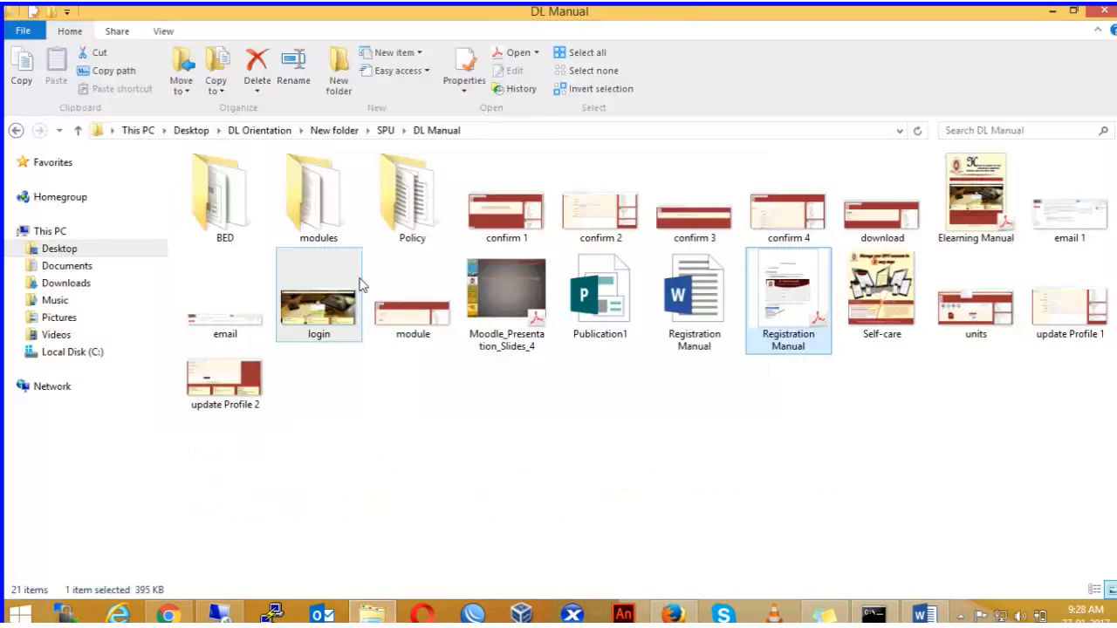
click(1051, 13)
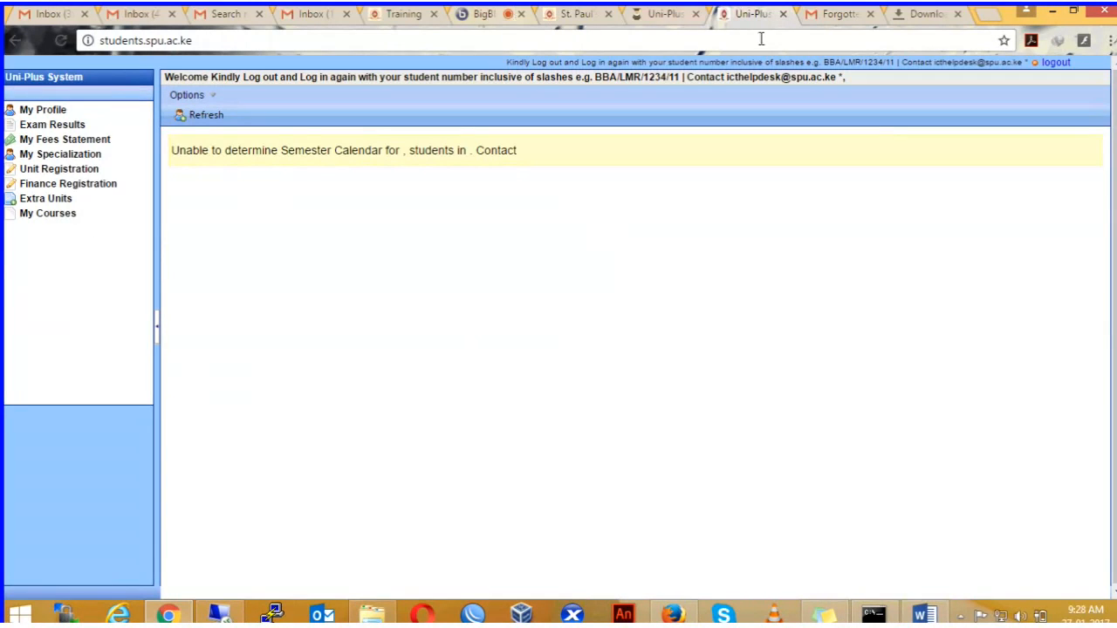
click(486, 14)
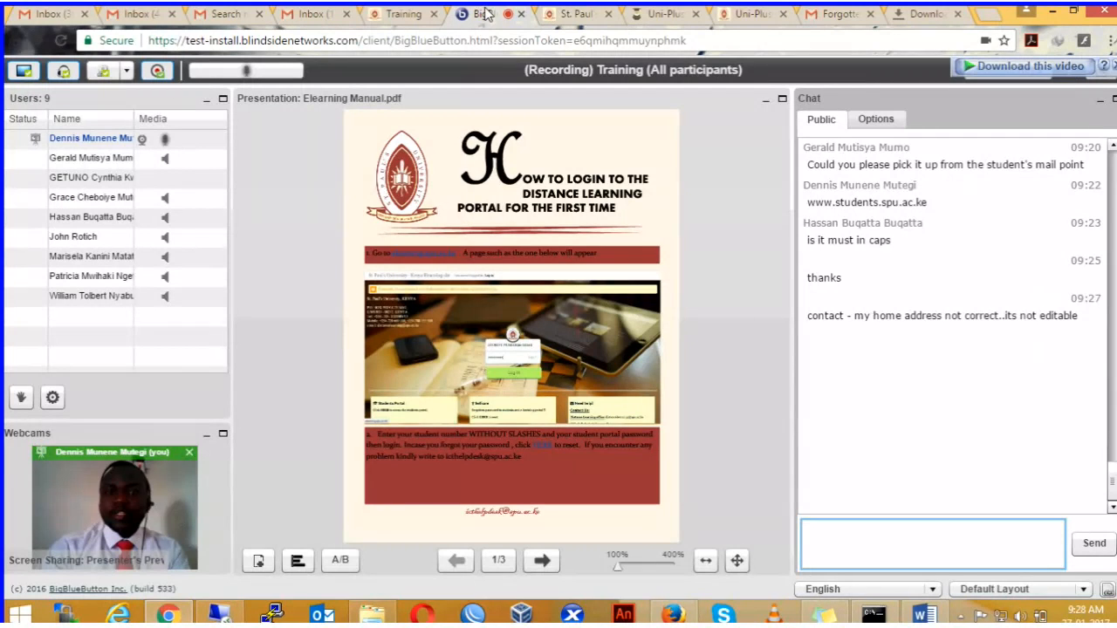
mouse_move(779, 262)
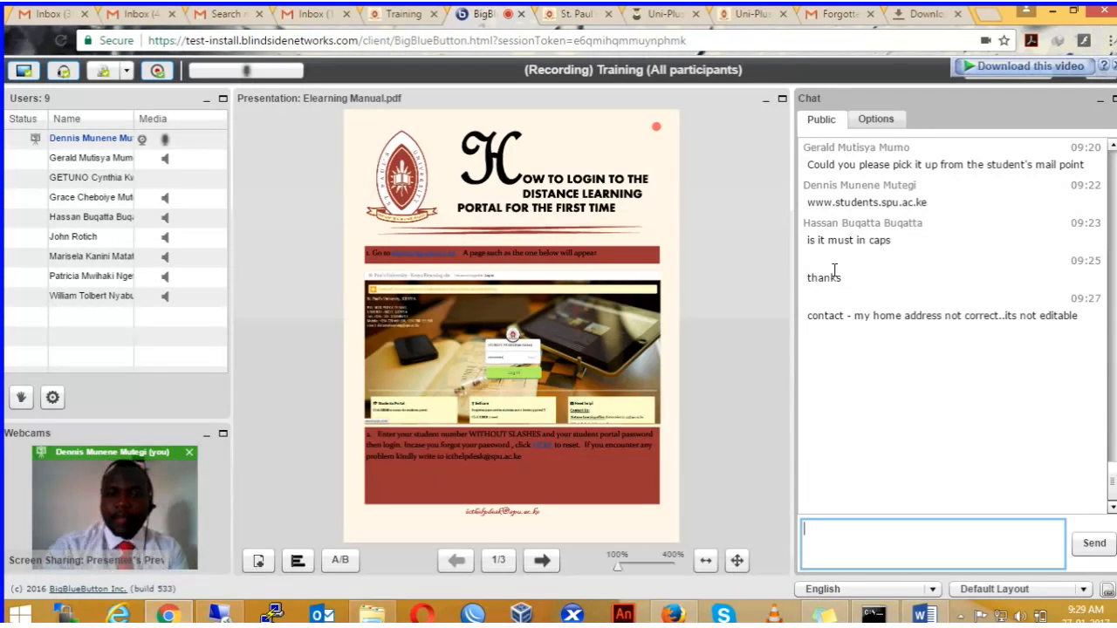
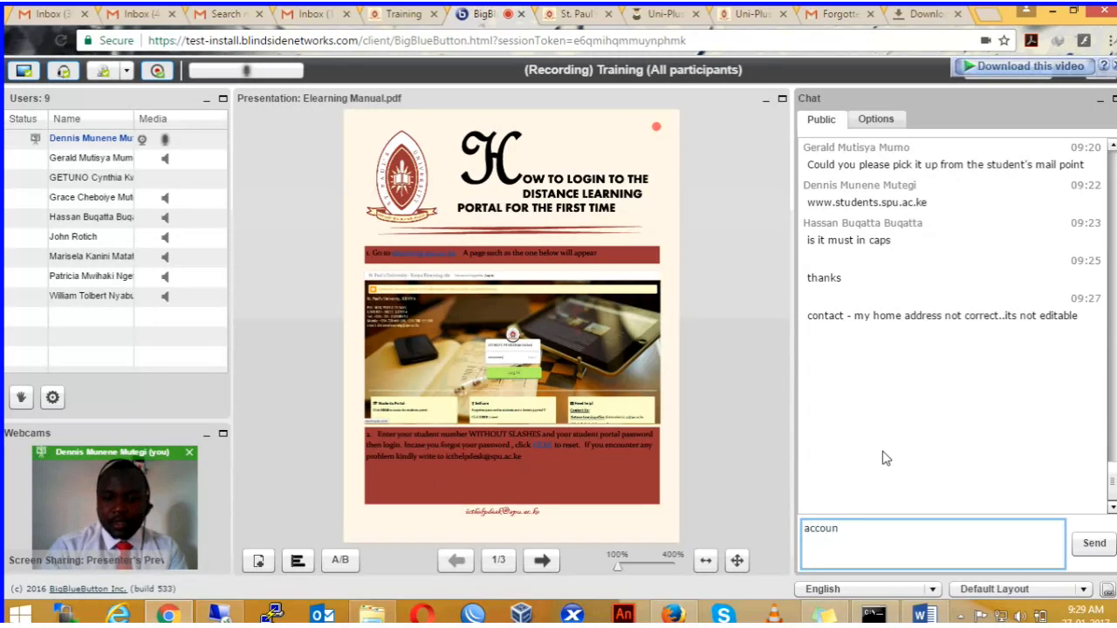
key(Return)
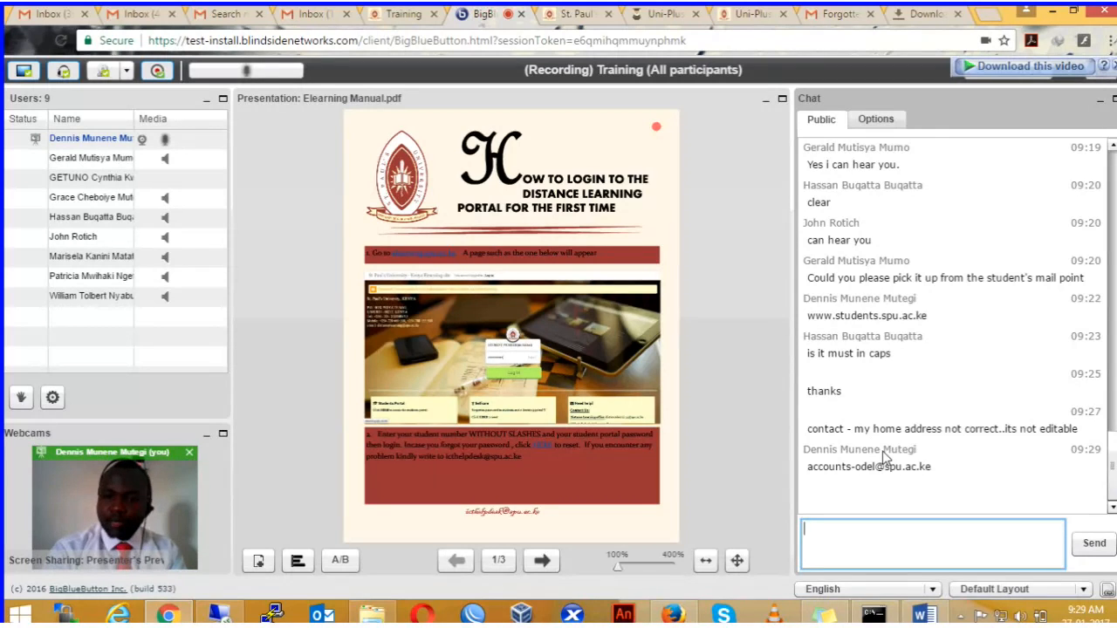
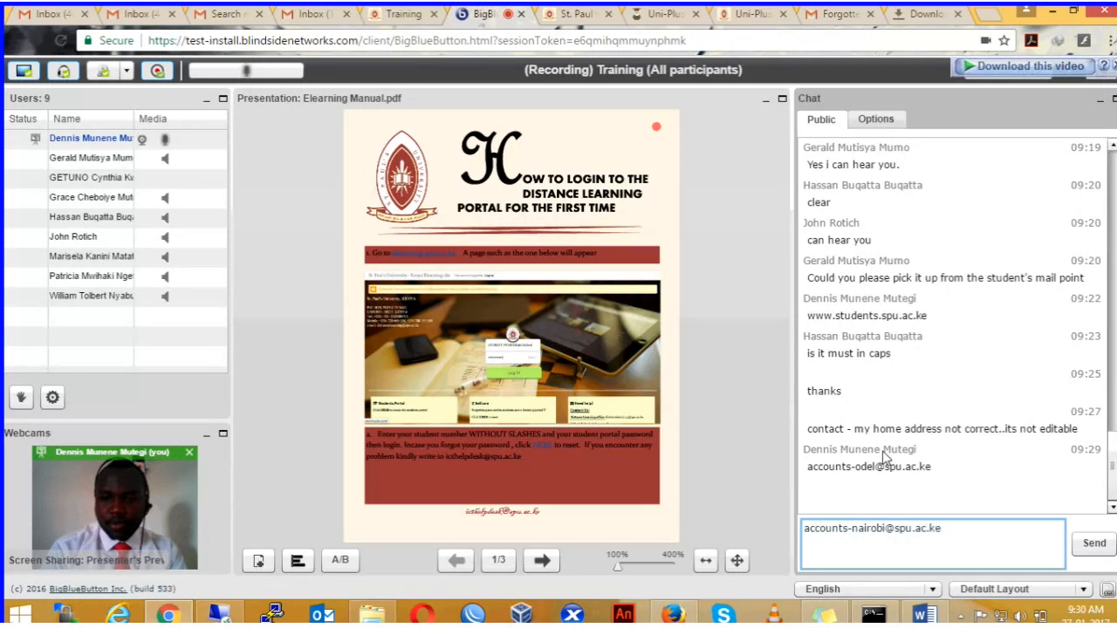
key(Return)
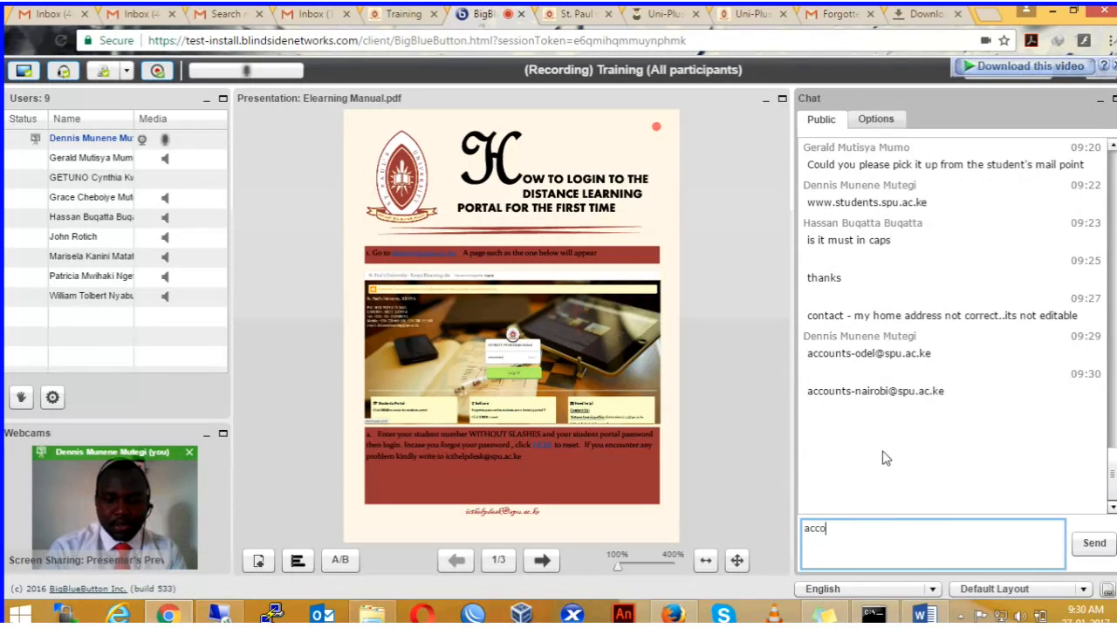
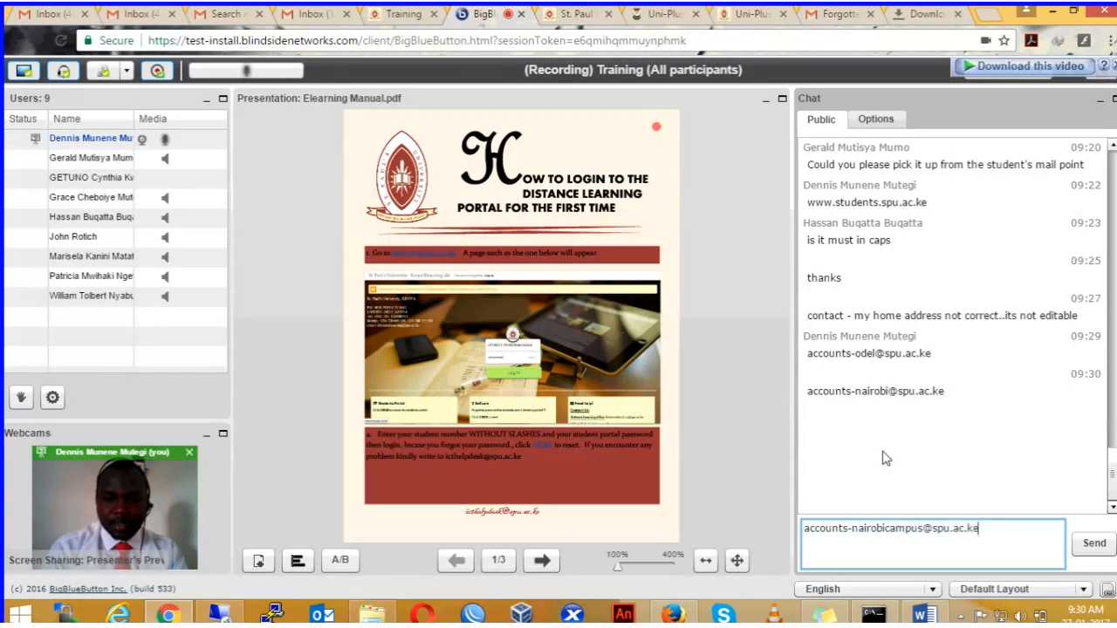
key(Return)
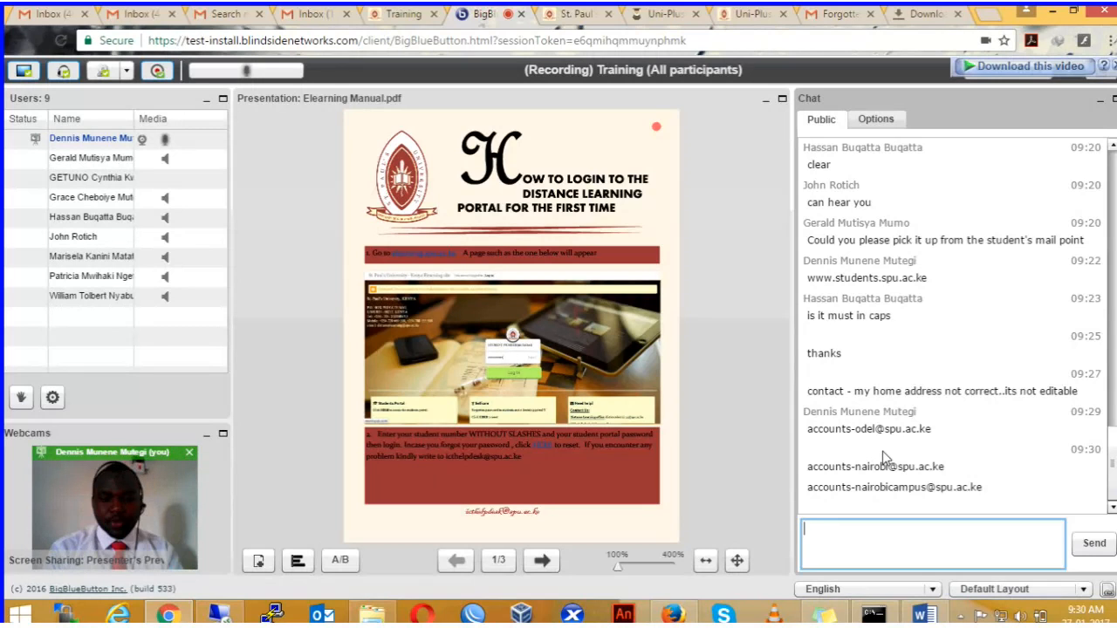
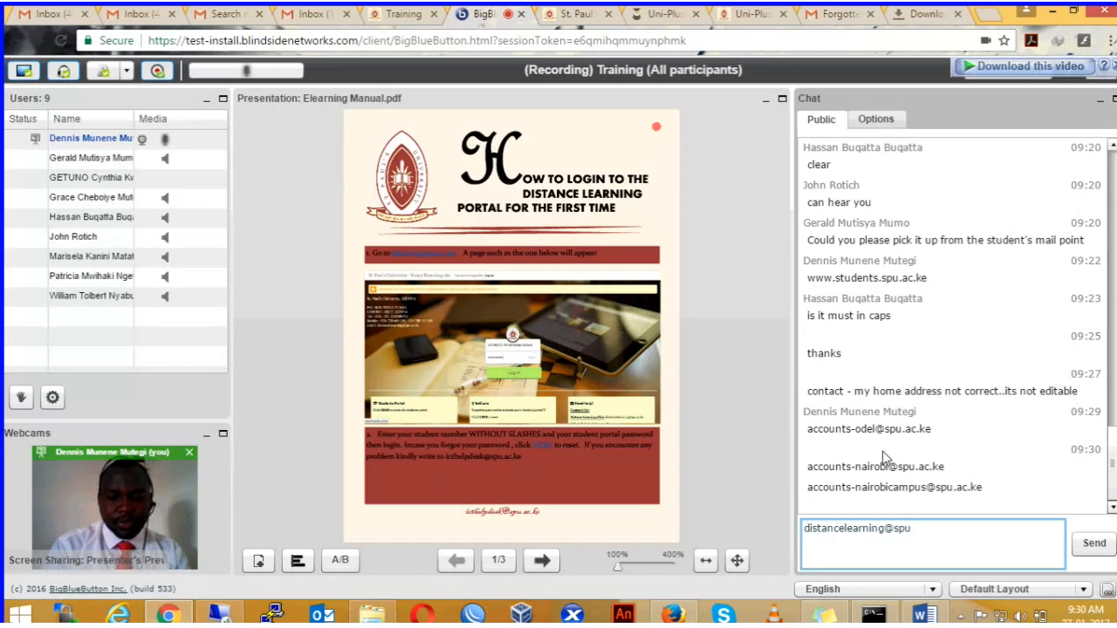
key(Return)
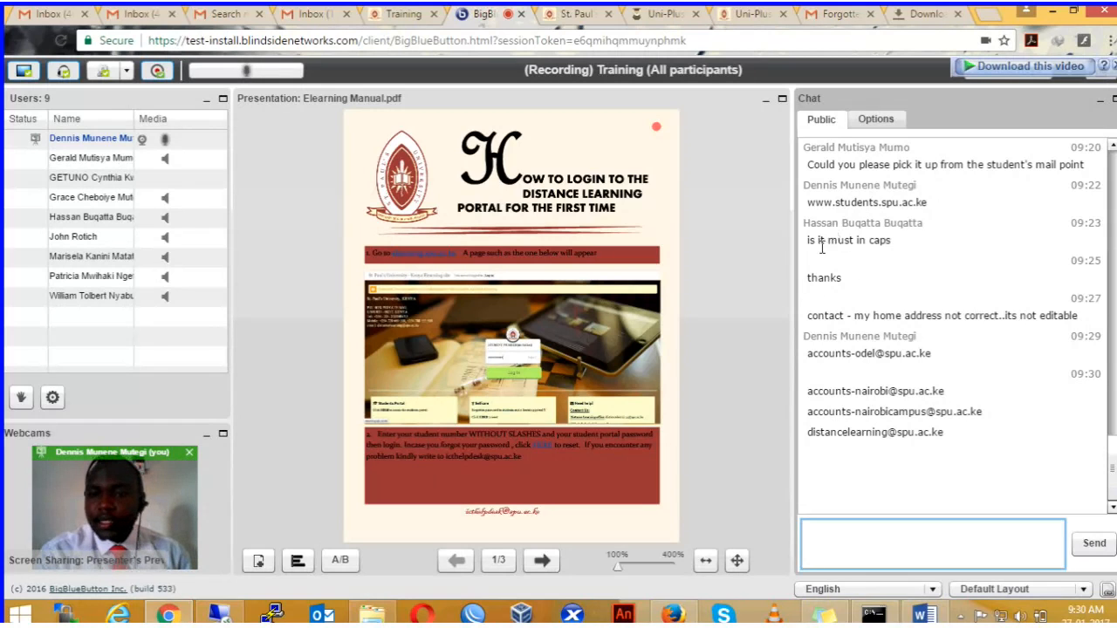
click(812, 319)
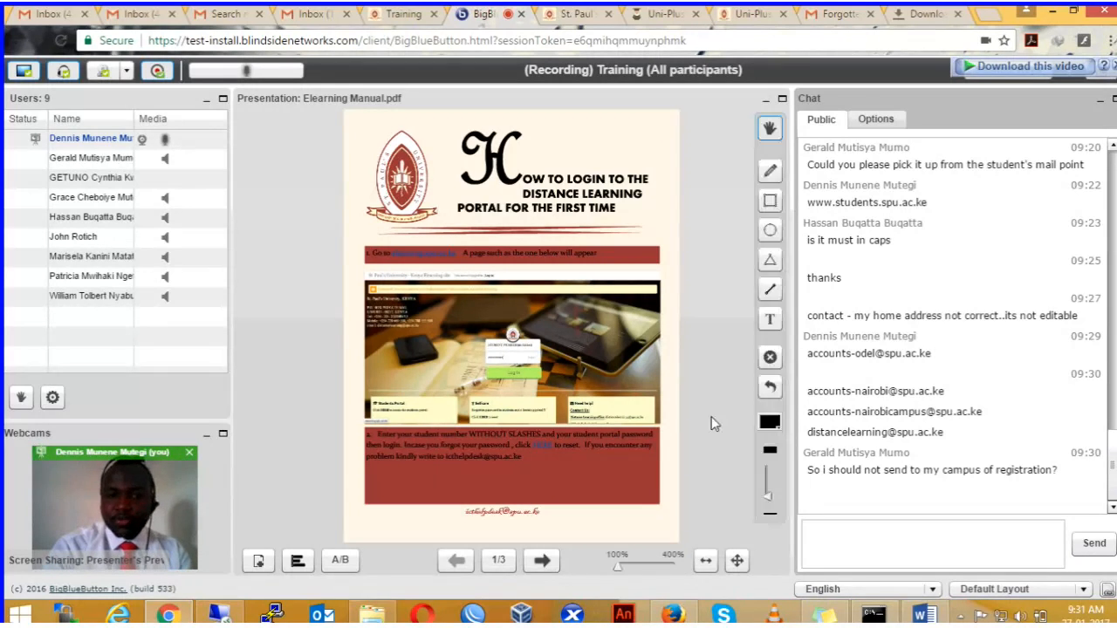
click(823, 531)
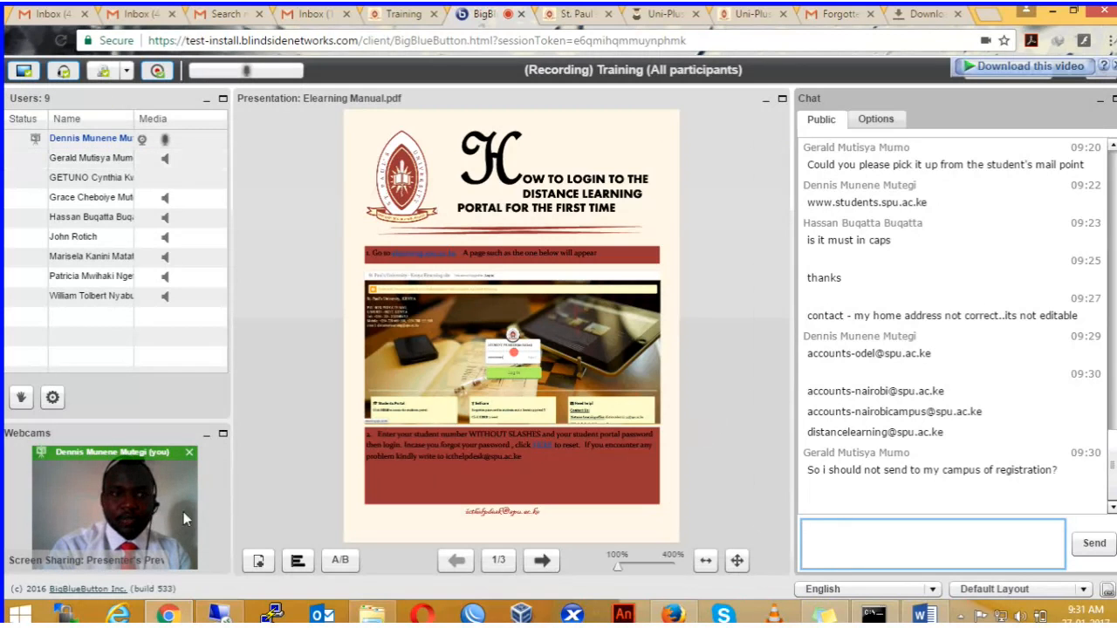